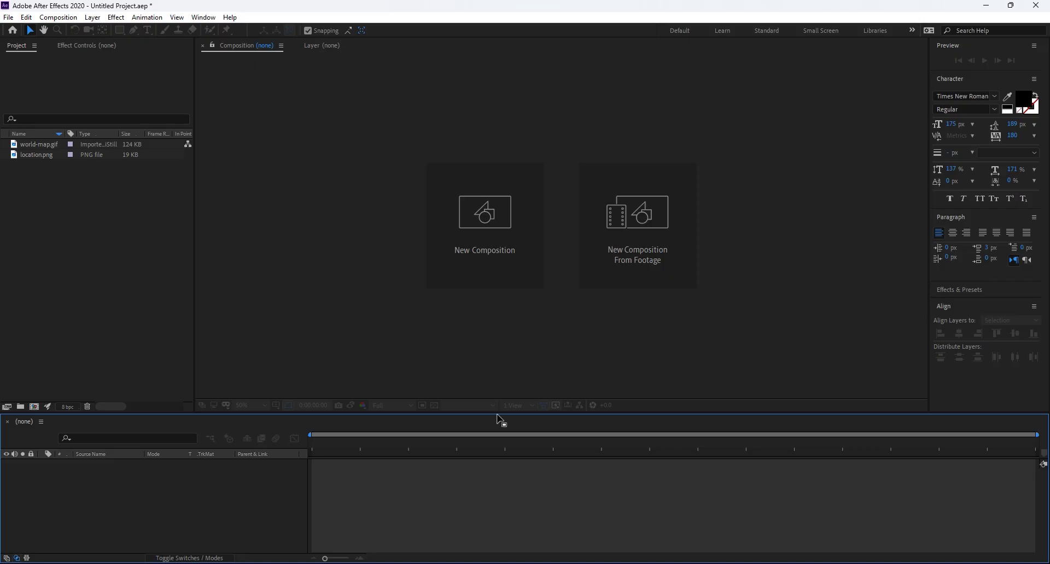
- Create a new composition from the world-map.gif footage
click(110, 248)
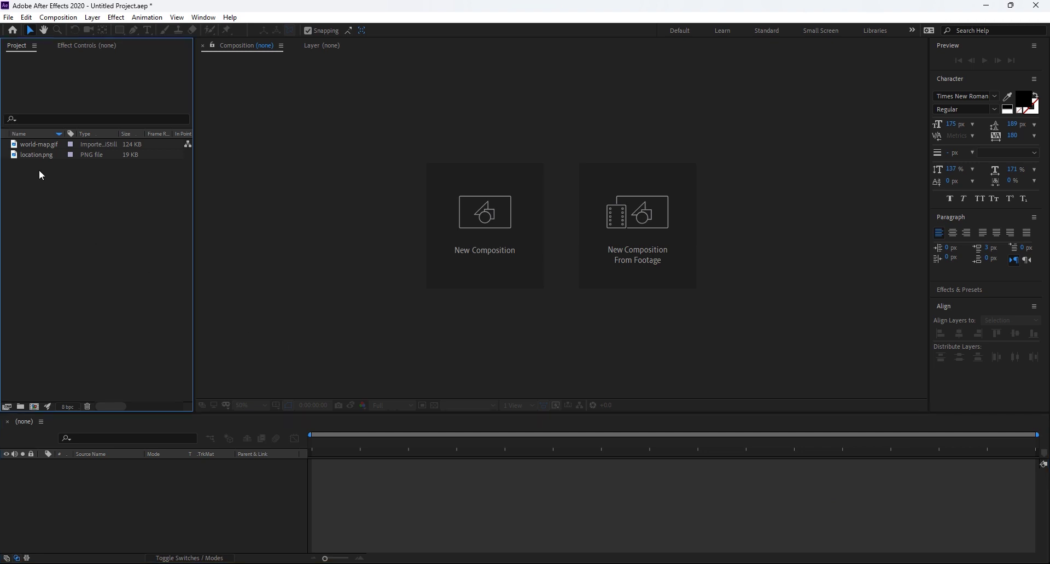
click(41, 145)
drag(48, 145, 34, 409)
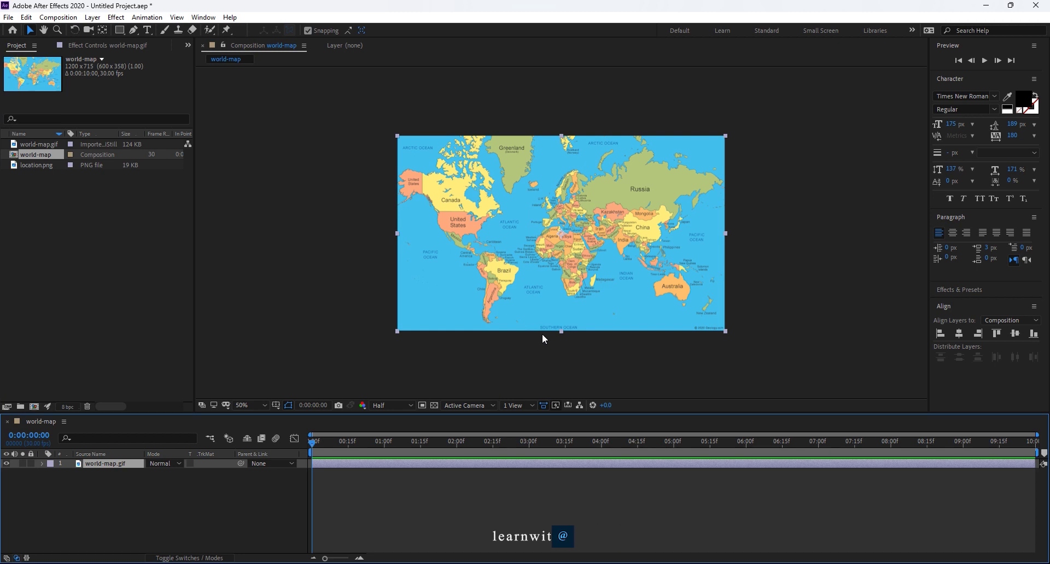
- Set the viewer magnification to 50% so the whole map fits in frame
key(period)
key(comma)
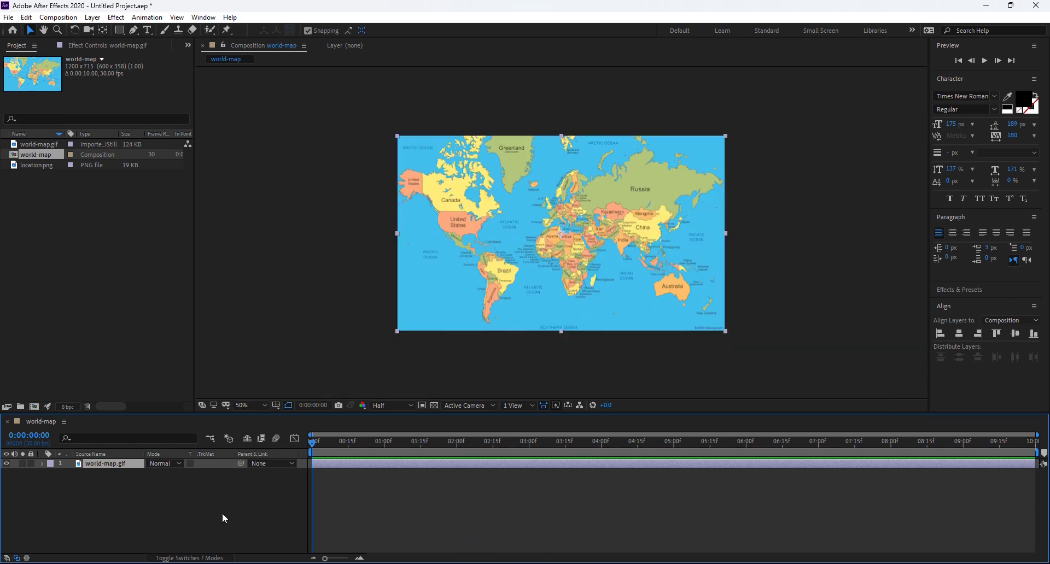
click(222, 513)
click(260, 405)
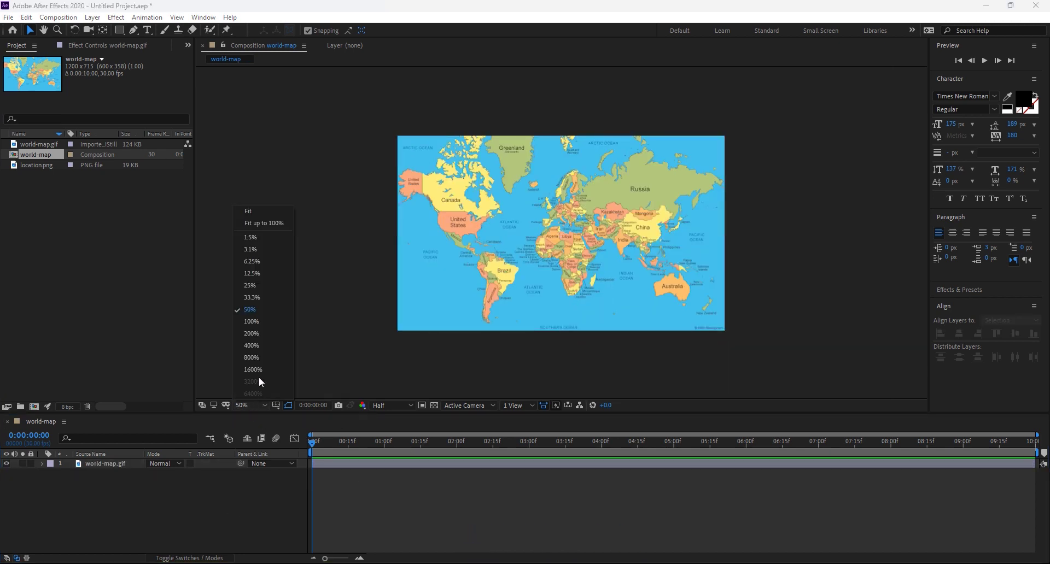
click(258, 297)
click(256, 407)
click(258, 312)
click(254, 406)
click(248, 490)
click(523, 345)
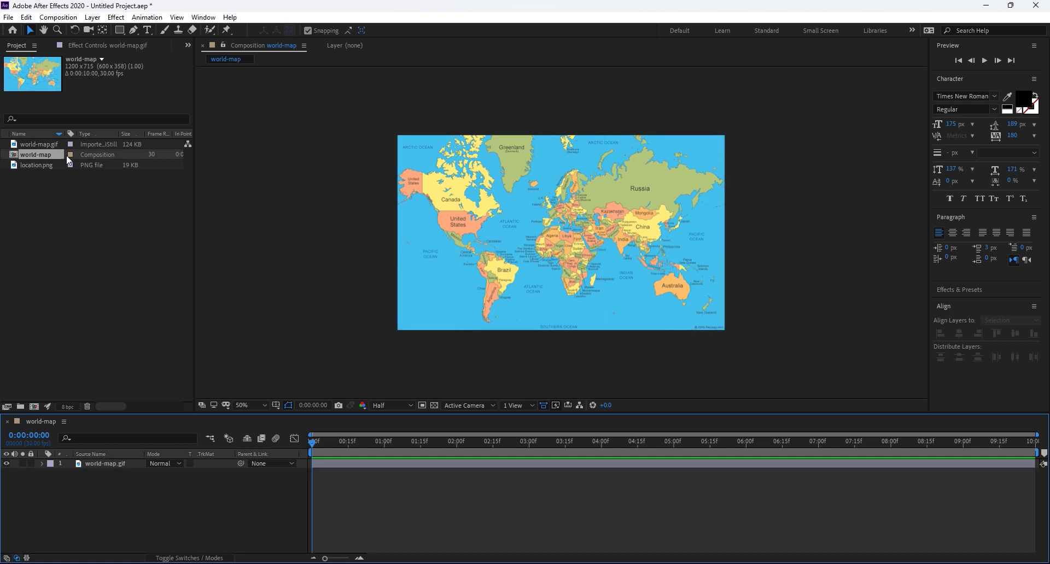
- Add location.png to the comp and scale the pin to 14%
mouse_move(45, 163)
mouse_down()
mouse_move(432, 243)
mouse_move(513, 240)
mouse_up()
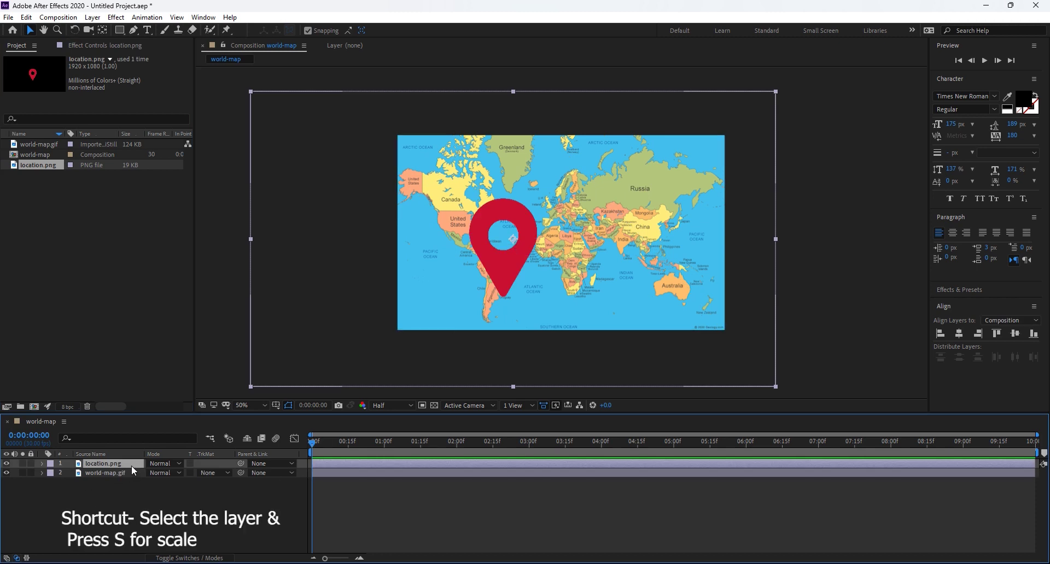
click(43, 464)
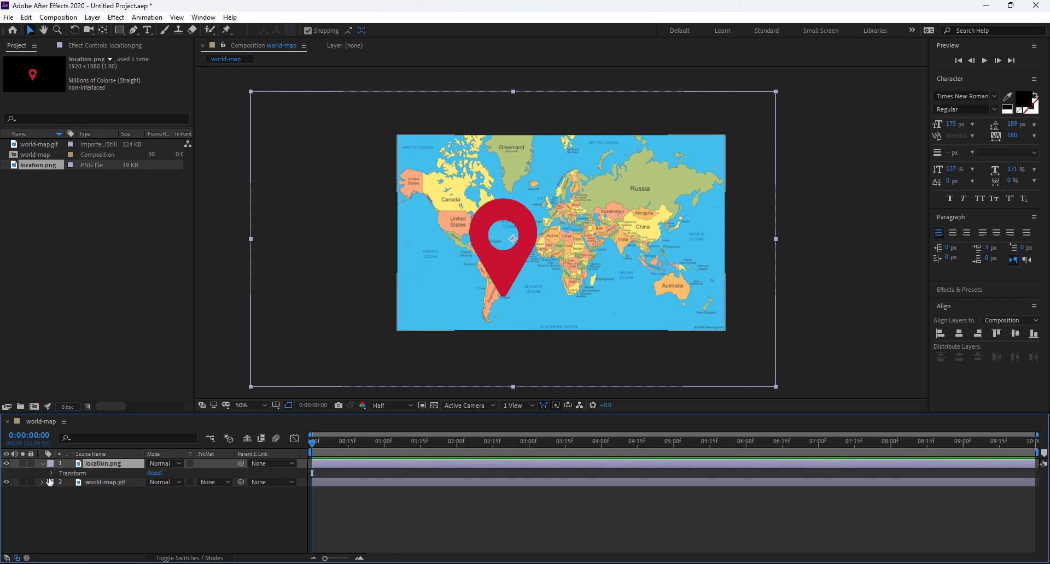
click(51, 474)
click(85, 502)
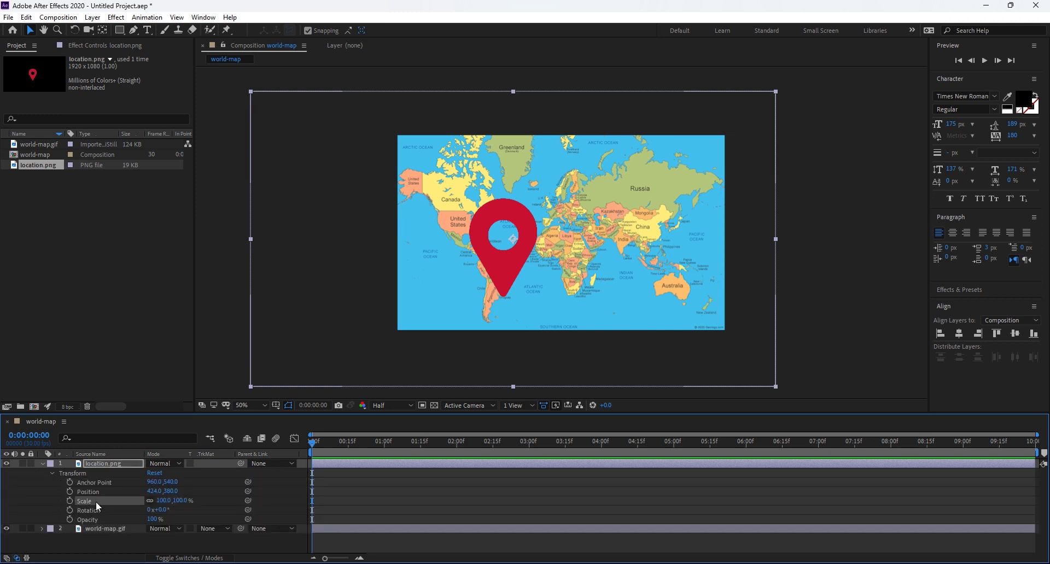
drag(162, 501, 112, 501)
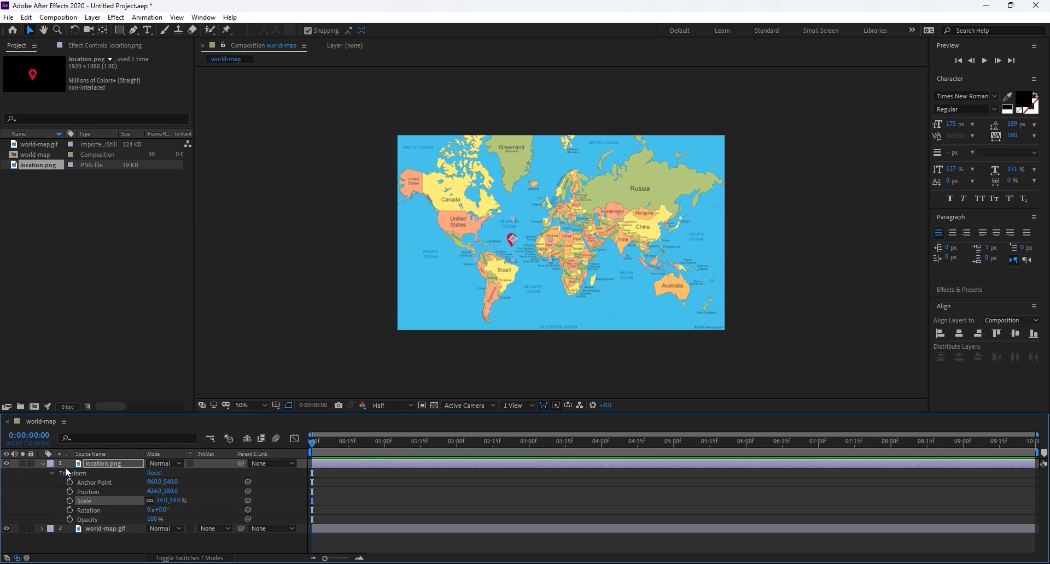
click(44, 464)
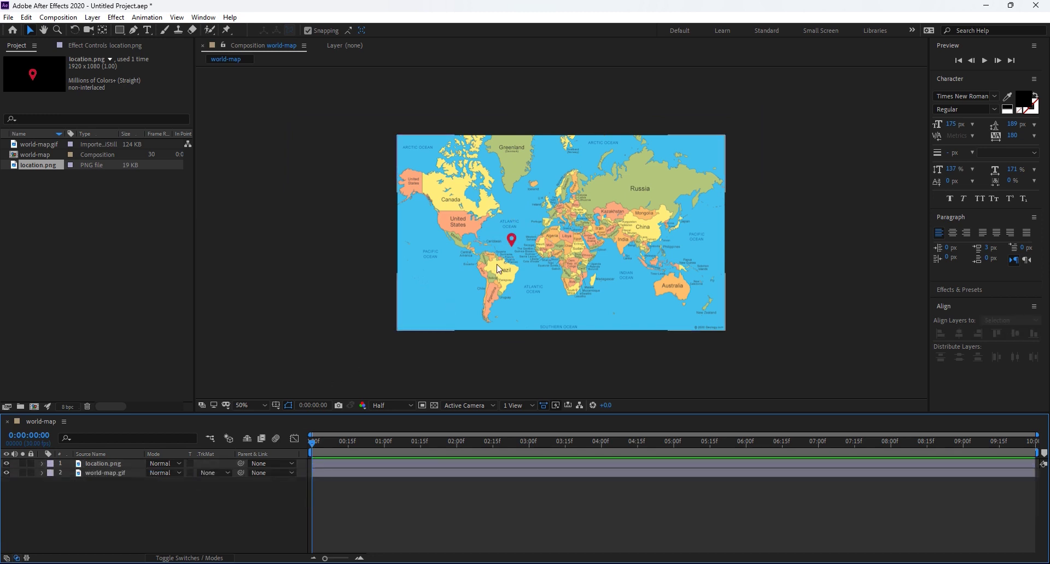
- Move the pin onto Brazil on the map
click(512, 241)
drag(511, 246, 491, 270)
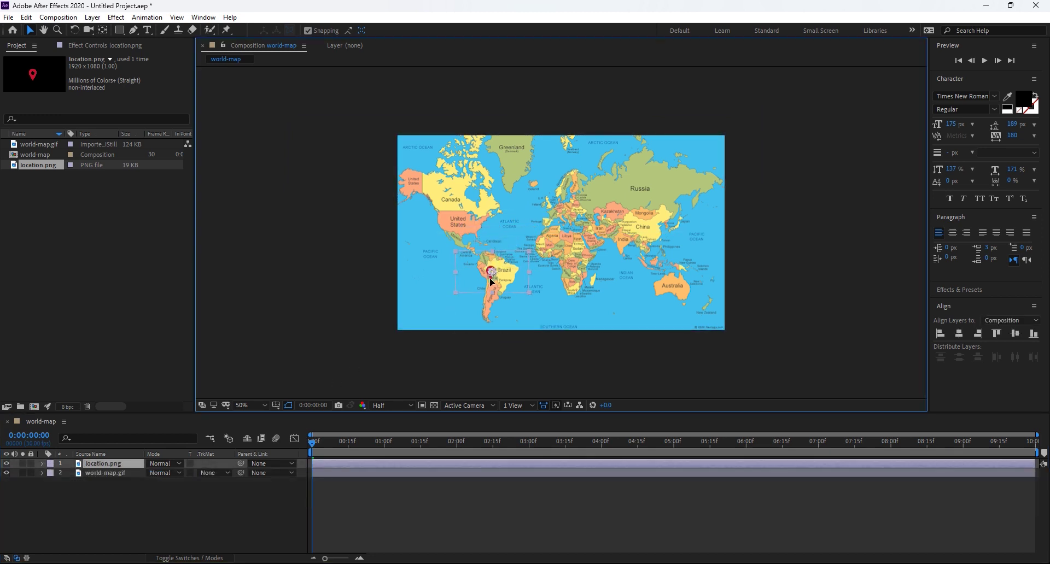
click(206, 500)
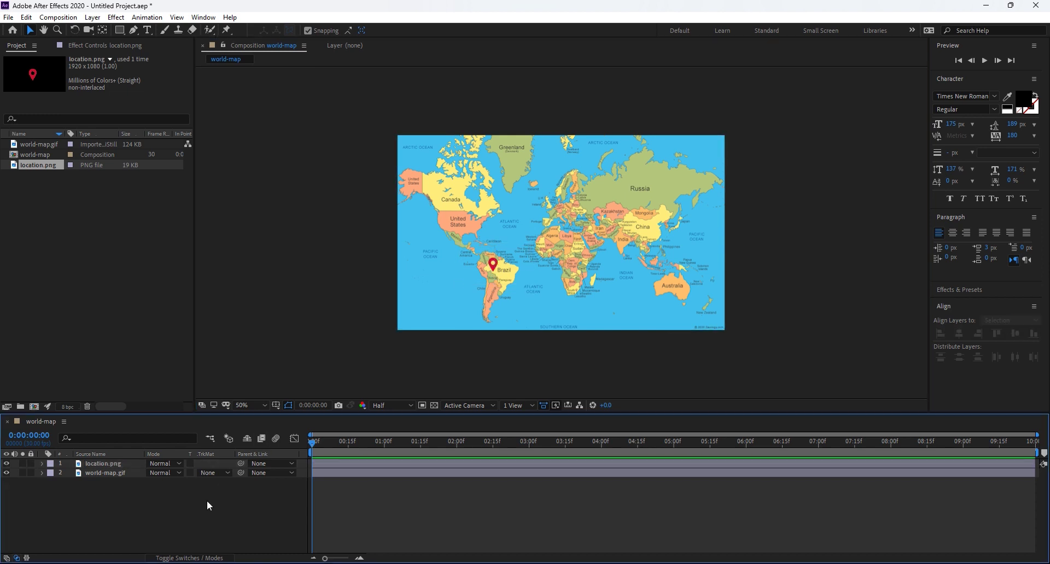
- Draw a curved Pen path from below the Brazil pin through Africa and India into Russia
click(136, 31)
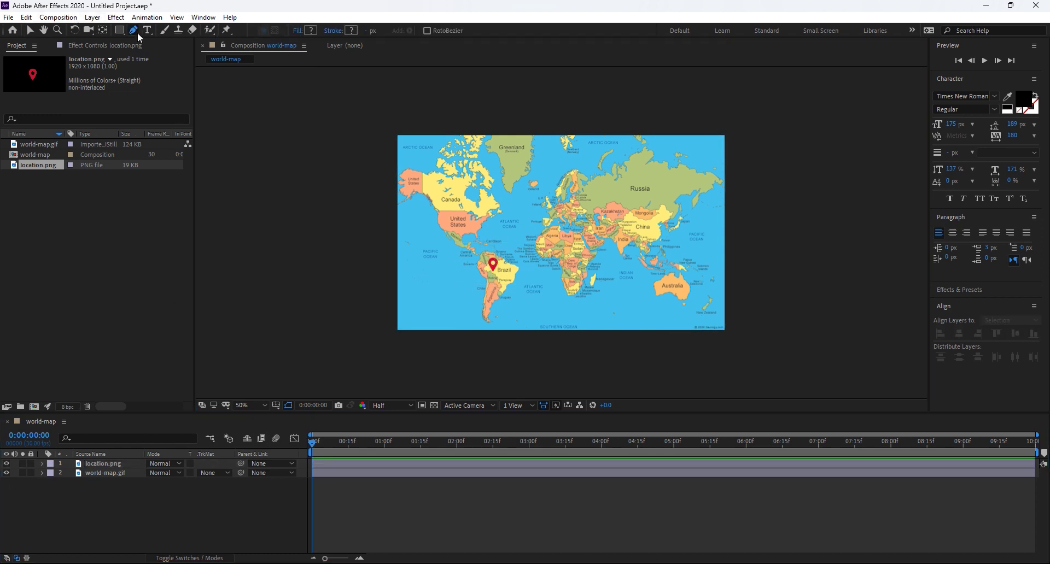
key(period)
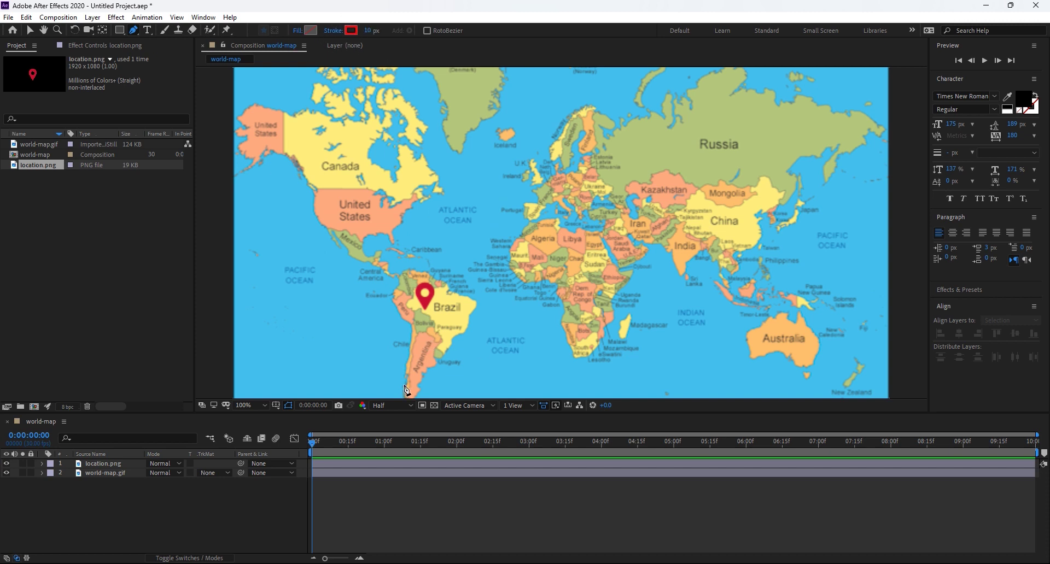
click(428, 337)
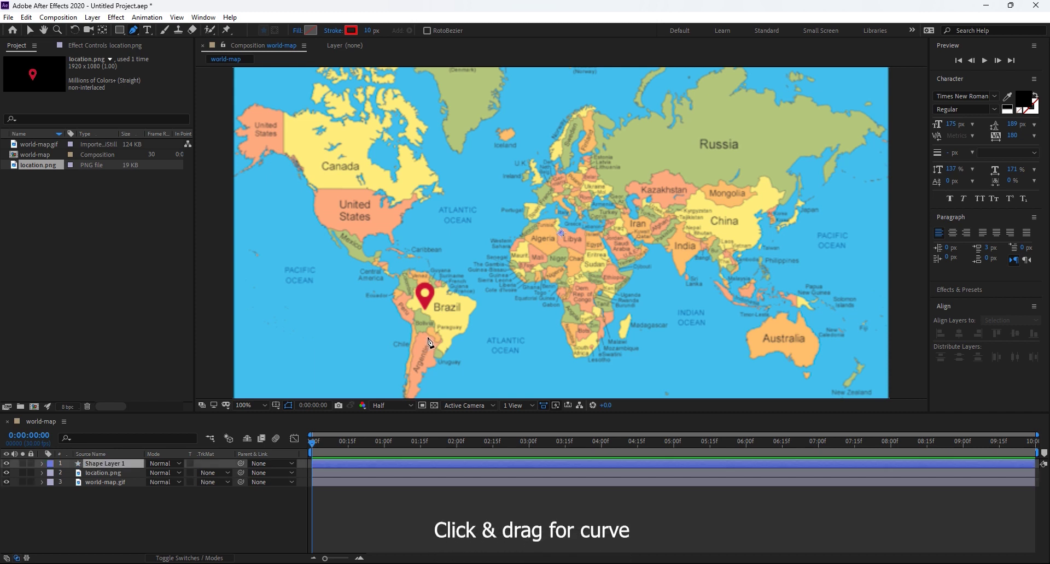
drag(546, 256, 633, 261)
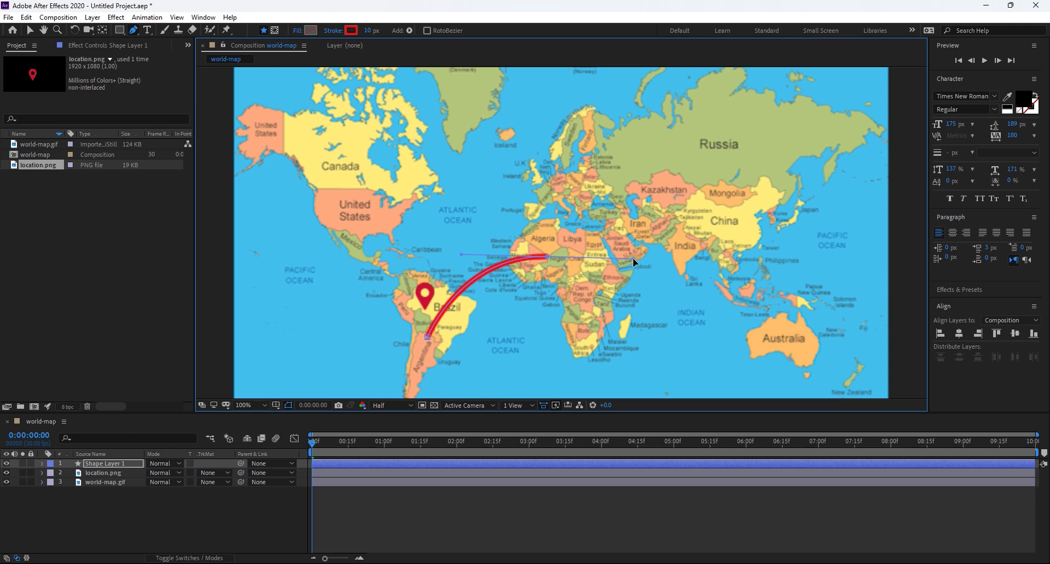
drag(689, 255, 726, 242)
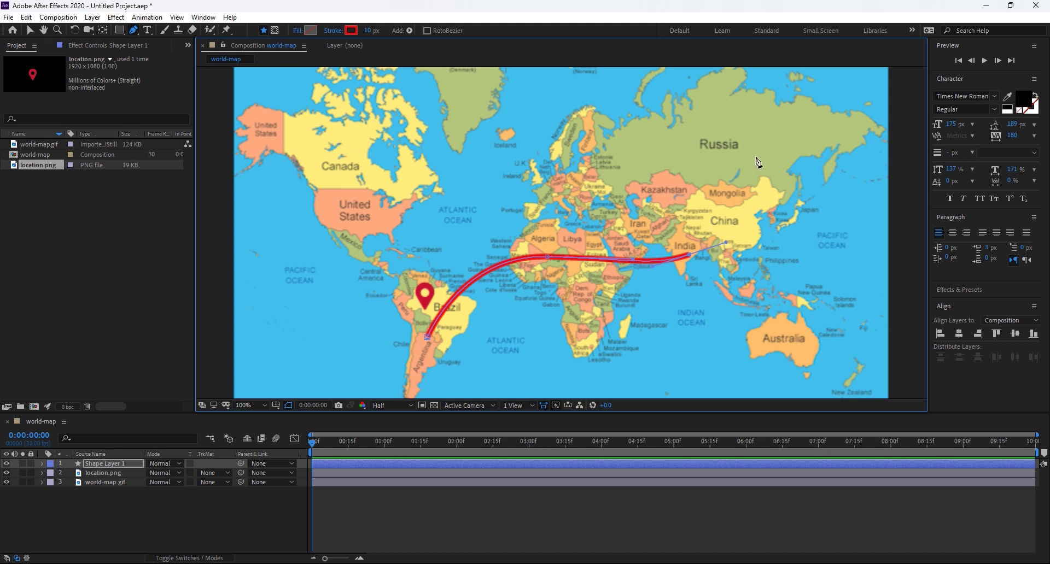
drag(765, 143, 760, 92)
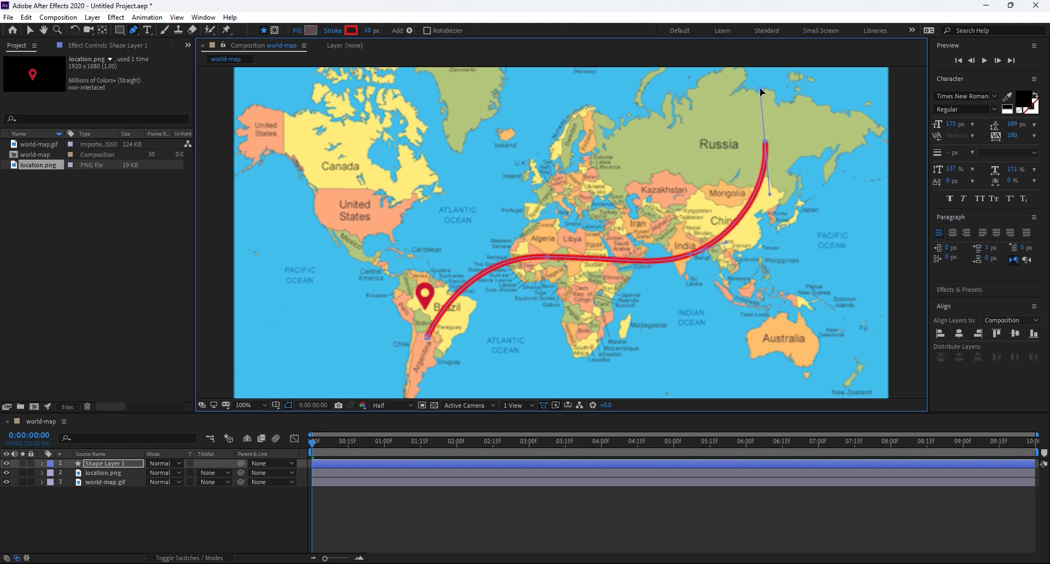
key(comma)
key(comma)
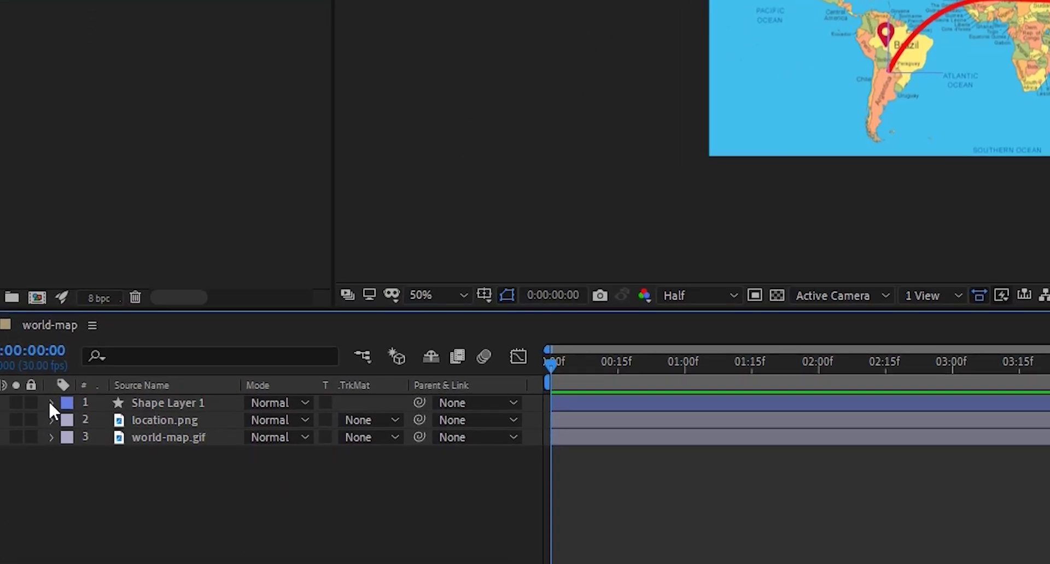
- Expand Shape Layer 1's contents down to the route's Stroke 1 settings
click(50, 403)
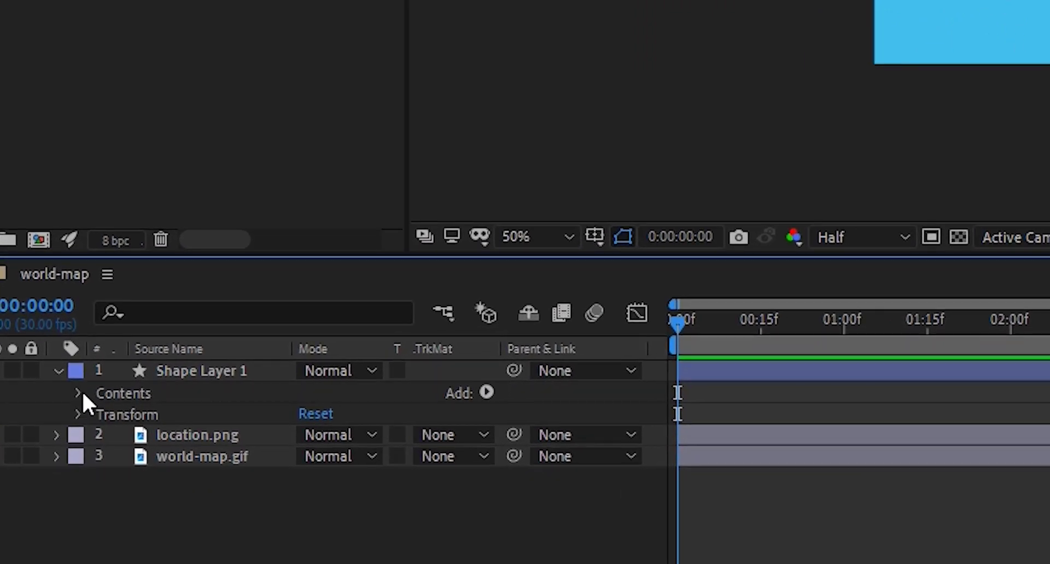
click(78, 394)
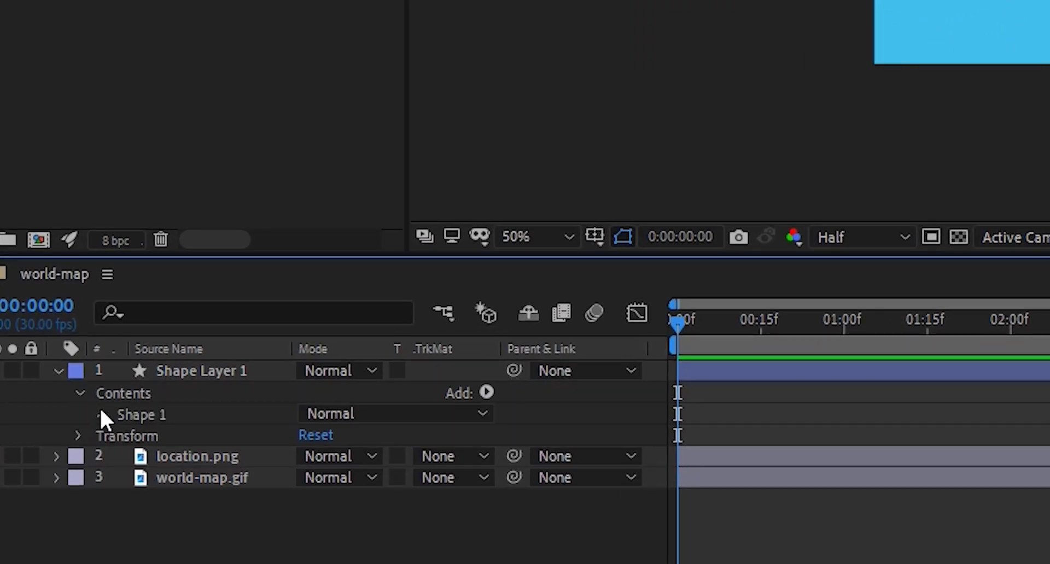
click(100, 415)
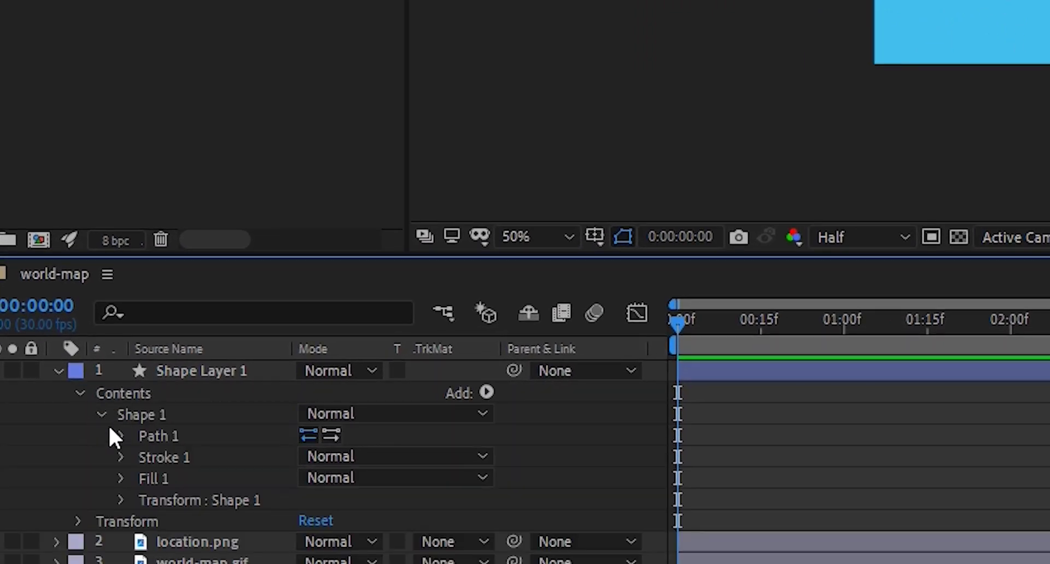
click(121, 458)
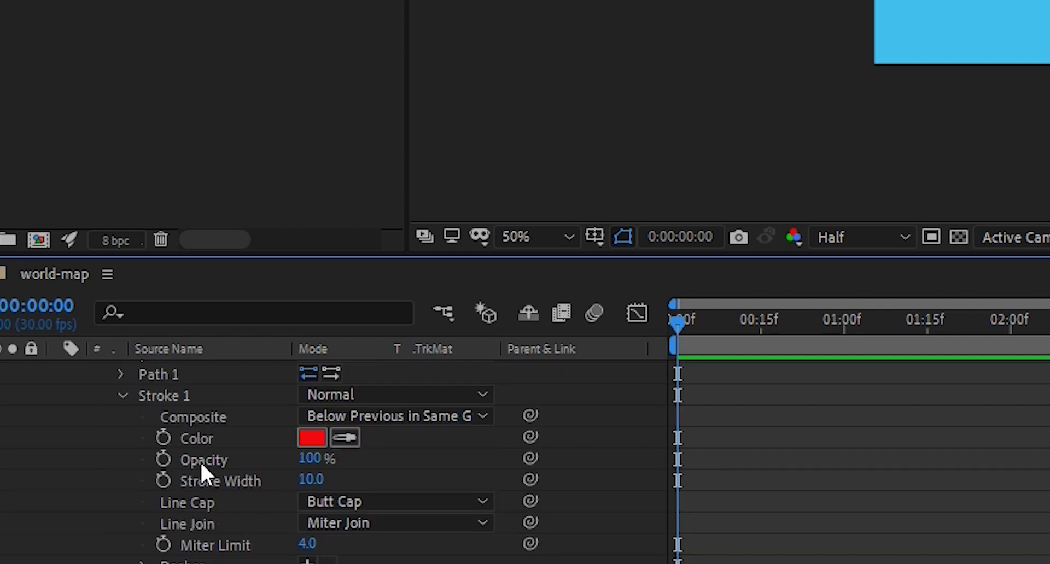
scroll(200, 461, down, 3)
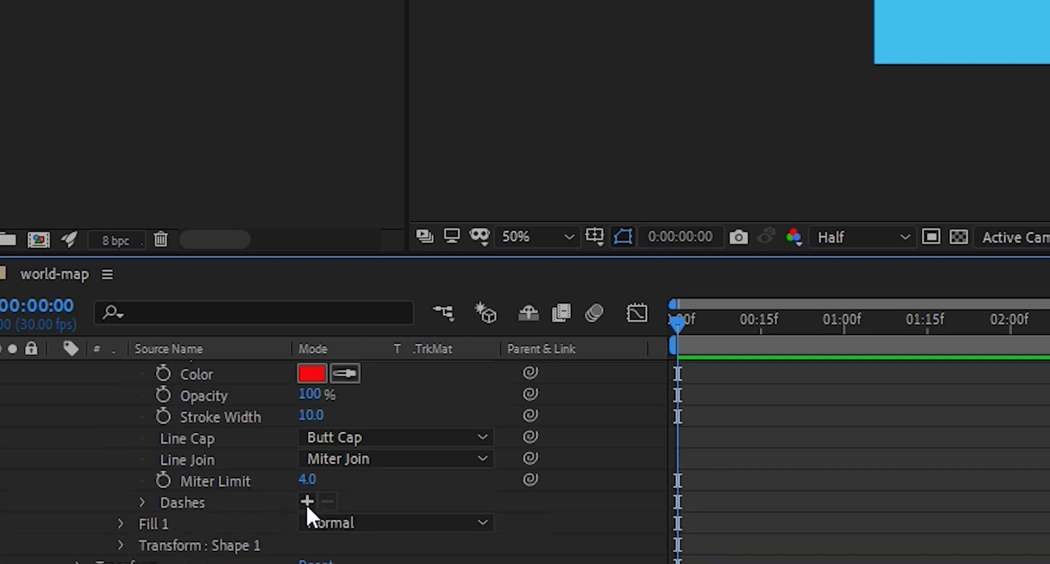
- Add dashes to the route stroke and set the dash length to 31
click(227, 503)
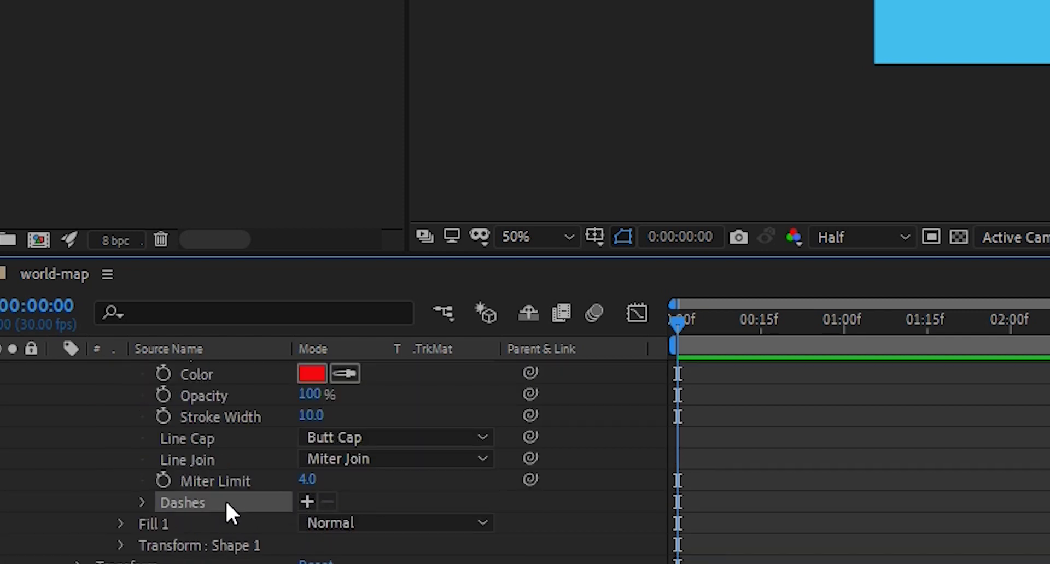
click(306, 501)
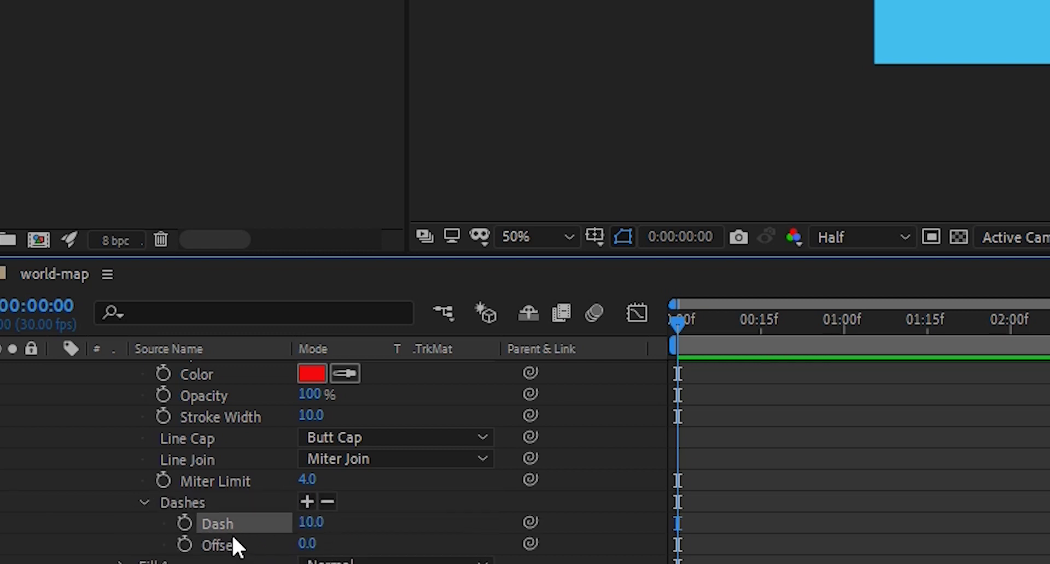
drag(309, 523, 338, 523)
drag(259, 526, 156, 530)
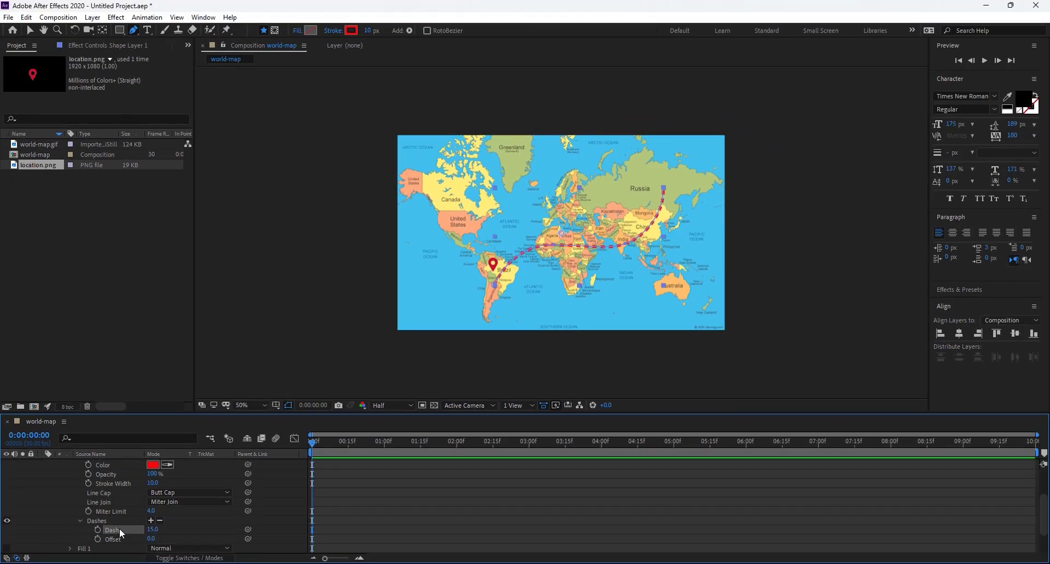
- Add a Trim Paths operation to the route shape and expand its properties
scroll(102, 517, up, 3)
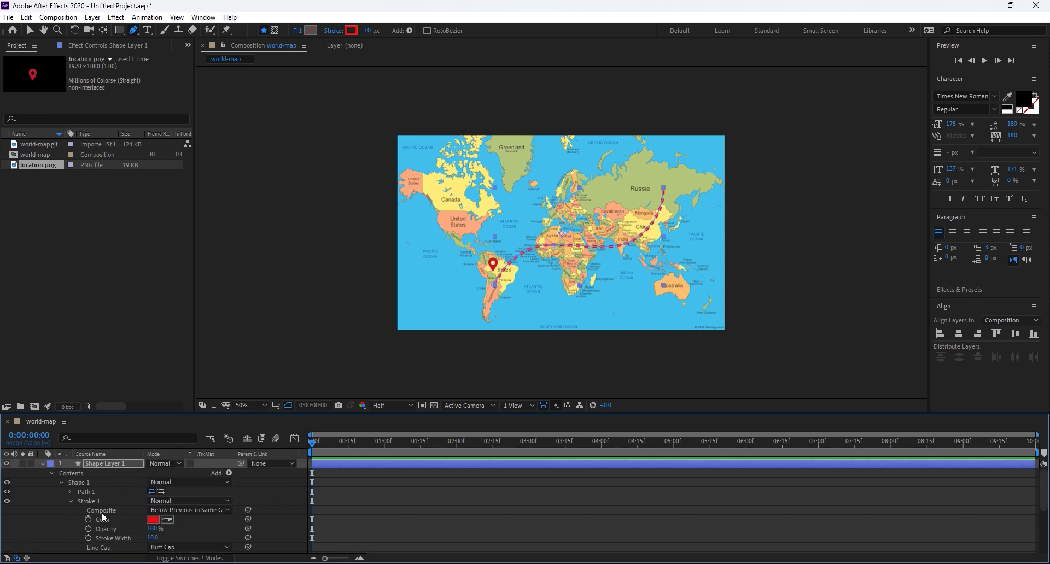
click(52, 474)
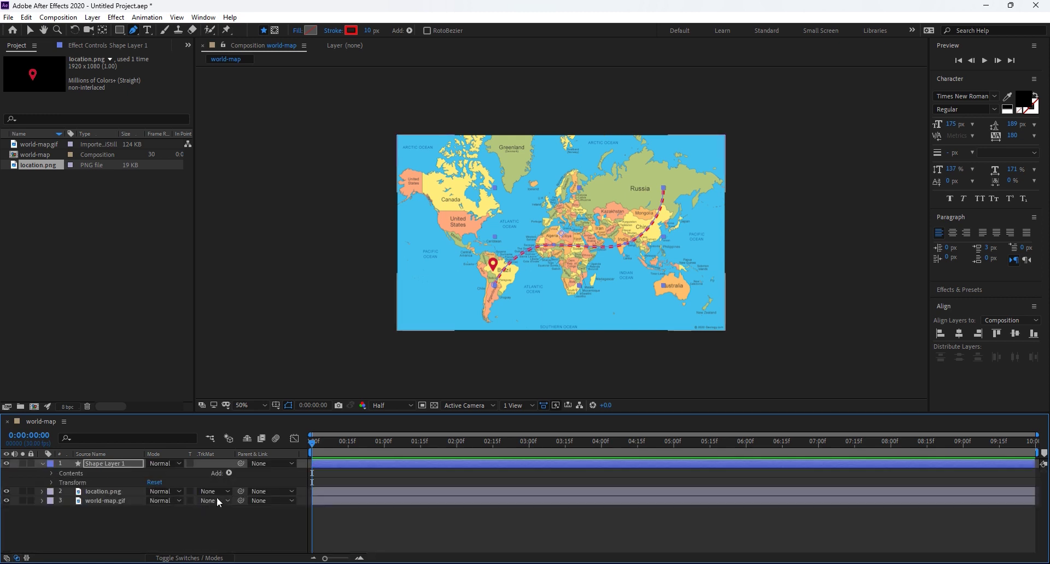
click(228, 473)
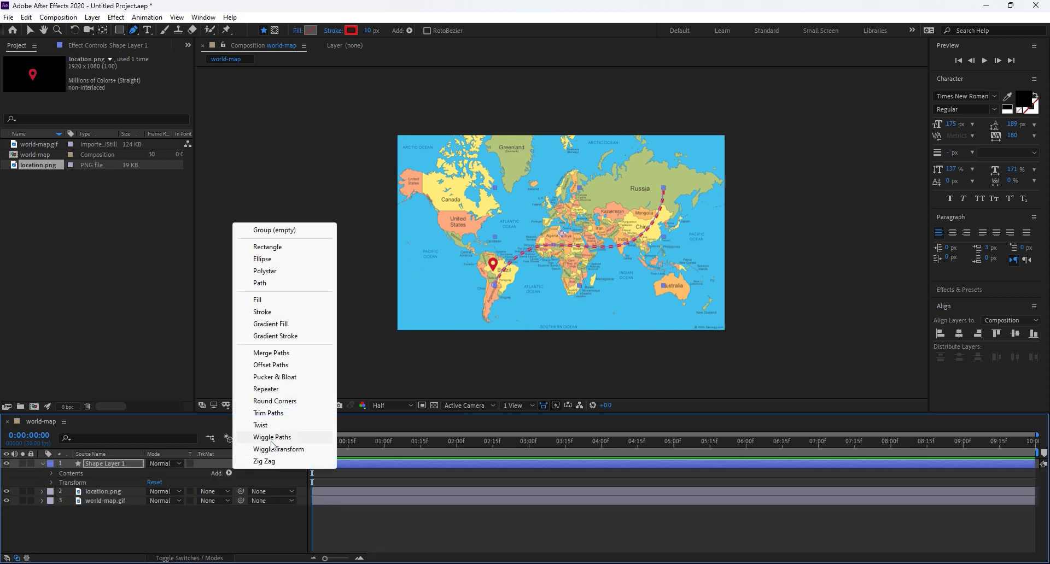
click(257, 414)
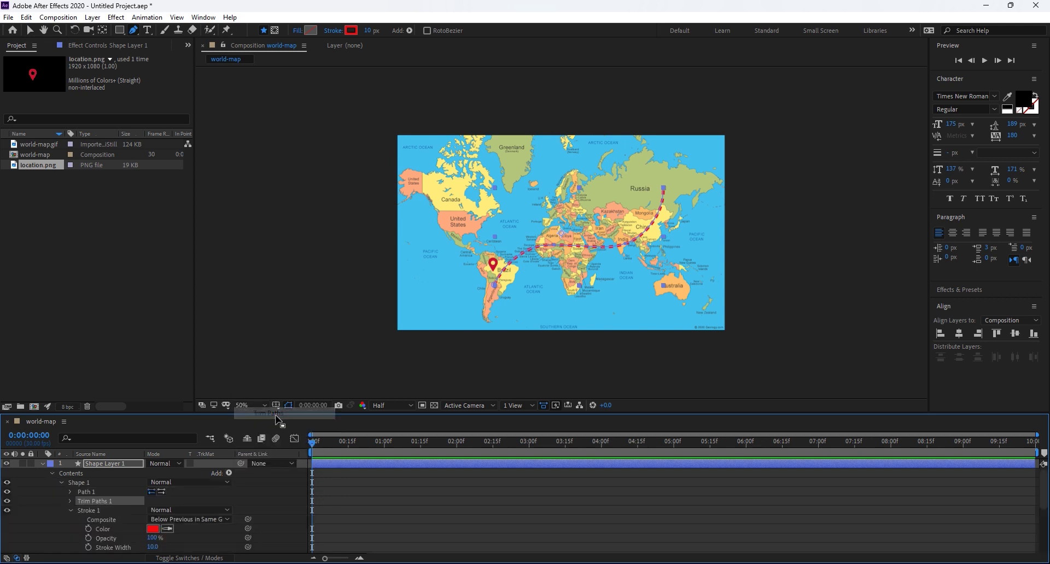
scroll(126, 509, down, 2)
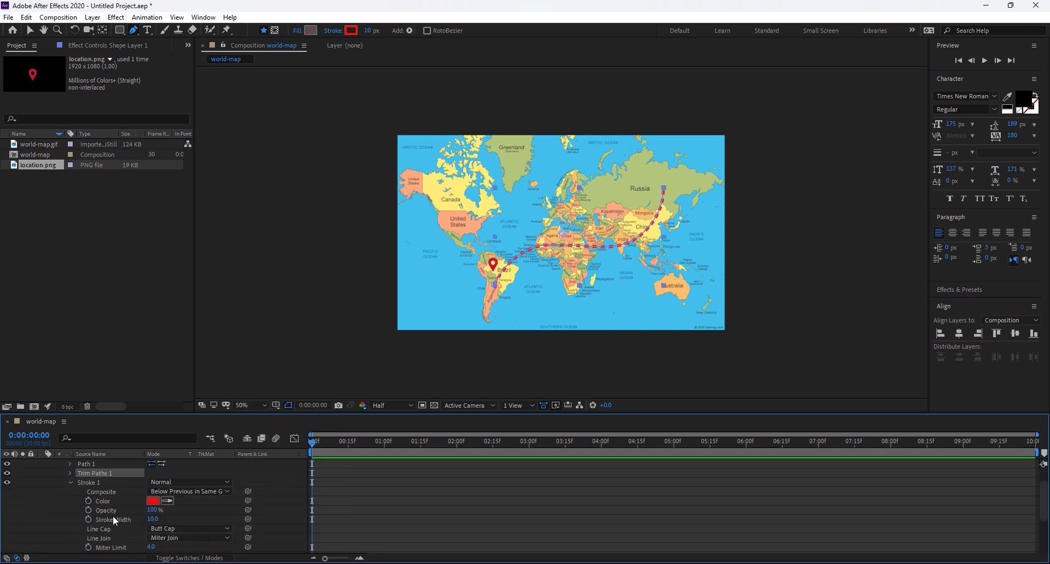
scroll(113, 515, up, 2)
click(71, 501)
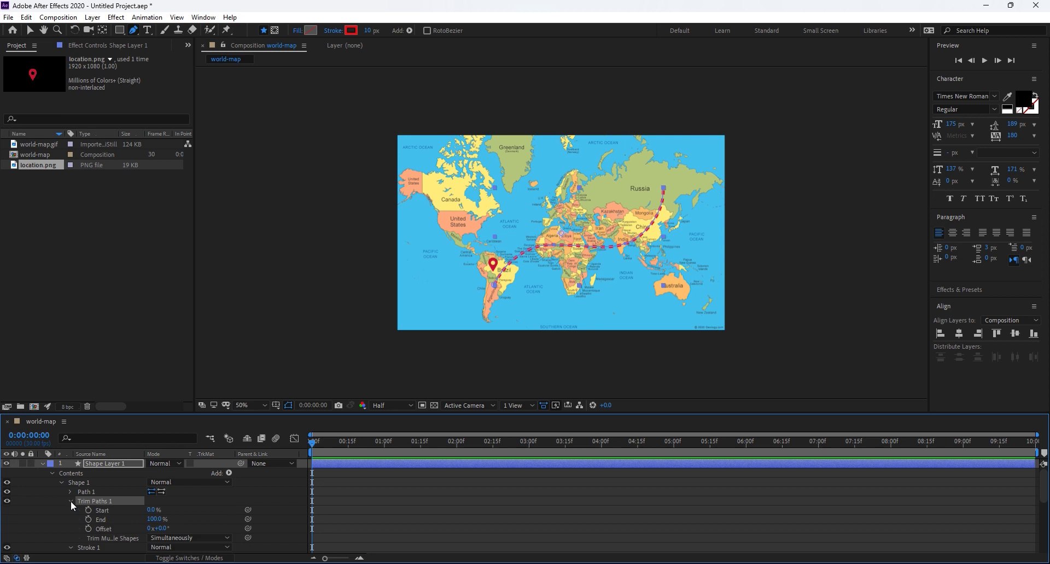
- Keyframe Trim Paths End from 0% at the start to 100% at five seconds
drag(389, 413, 397, 329)
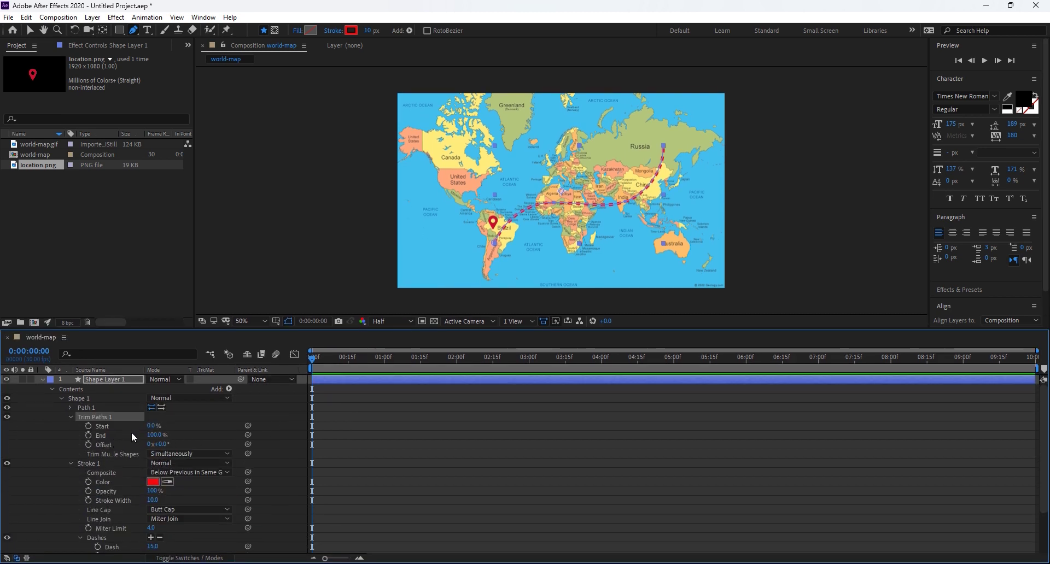
click(116, 435)
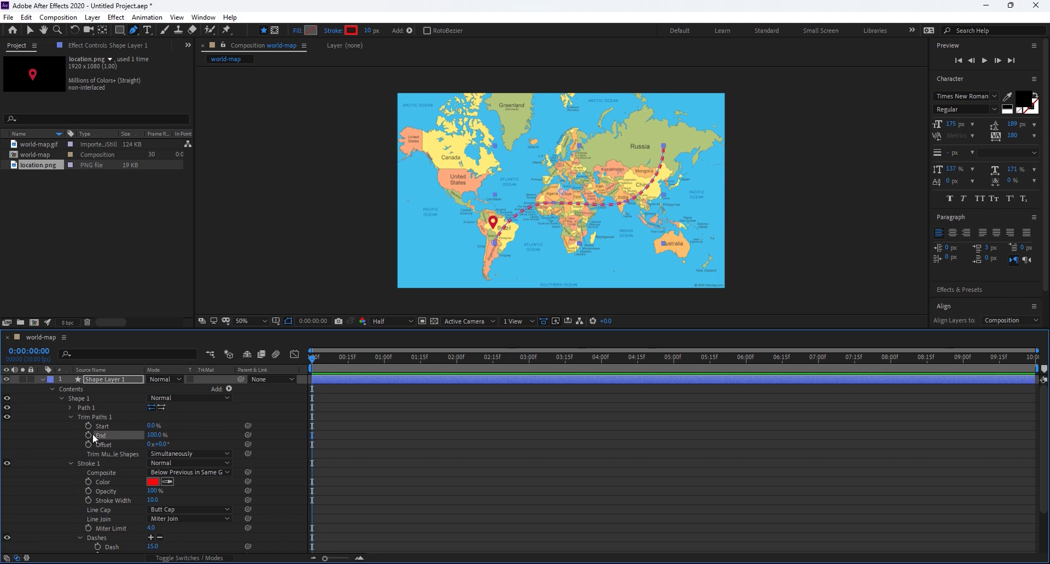
text(1)
key(Return)
drag(313, 357, 675, 477)
drag(155, 436, 260, 440)
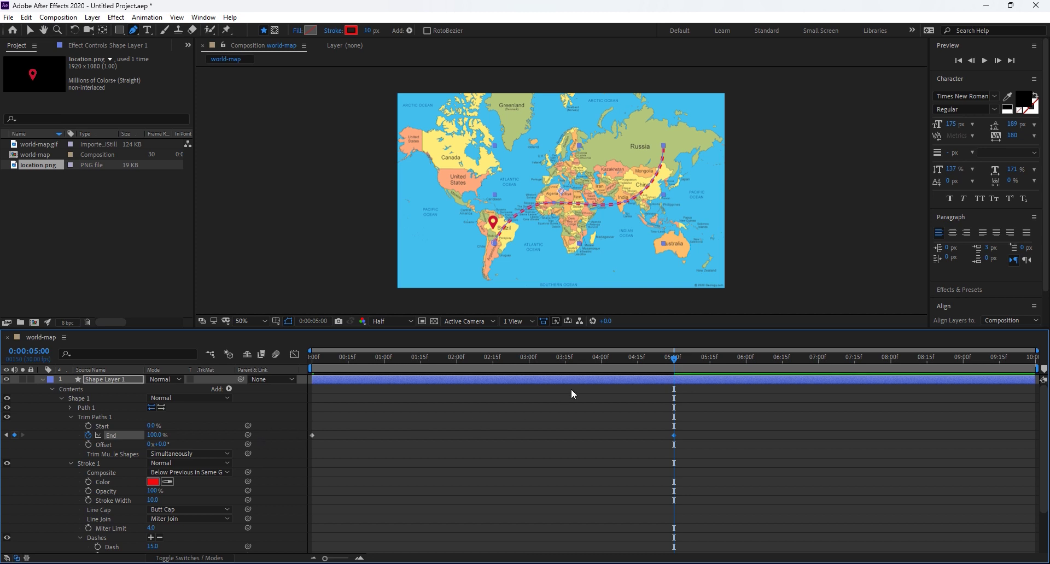
- Preview the route drawing on, then return to the start and collapse the layer
drag(674, 359, 242, 438)
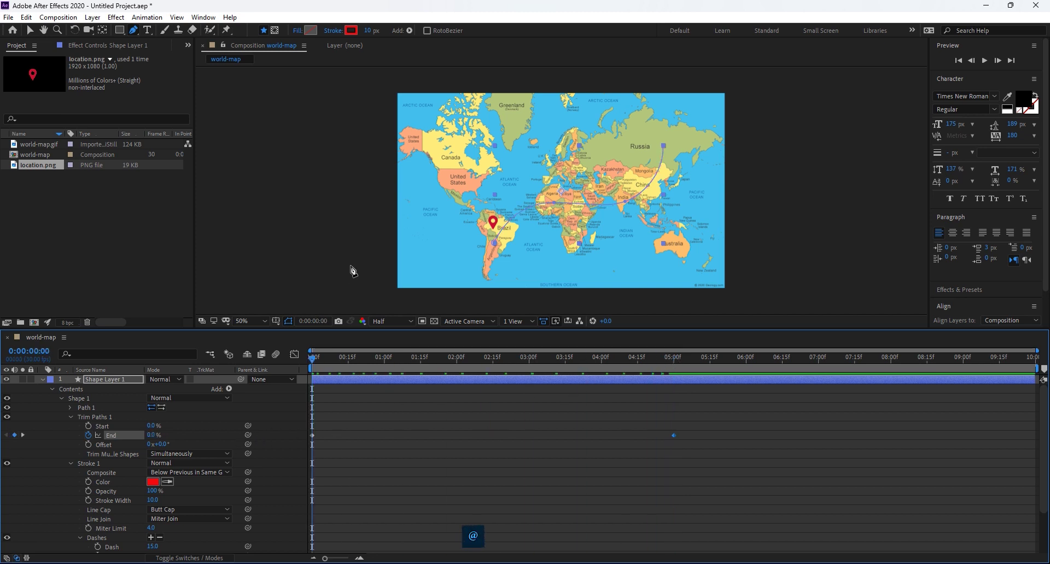
key(space)
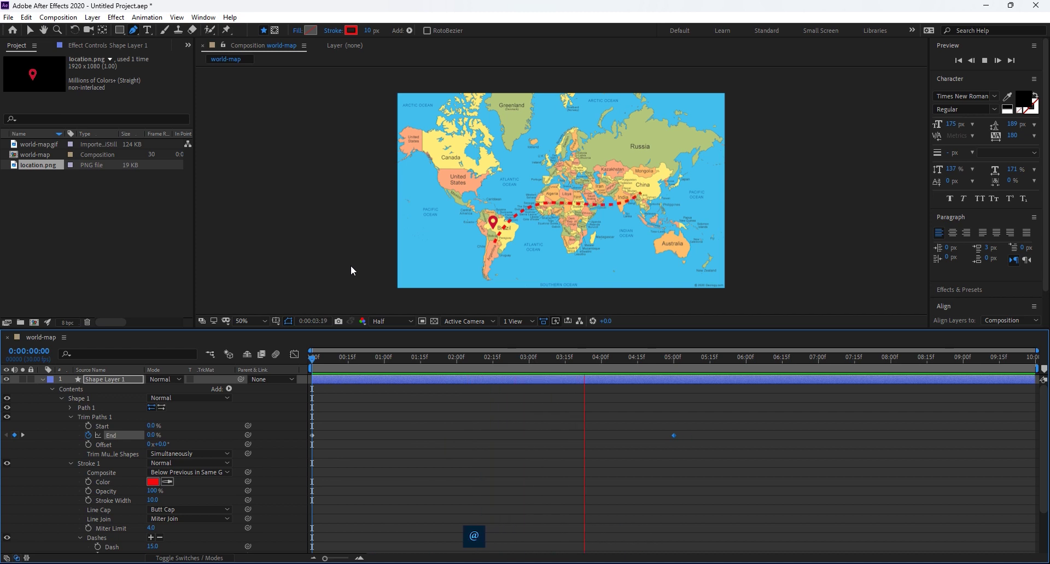
key(space)
drag(664, 358, 360, 358)
key(Home)
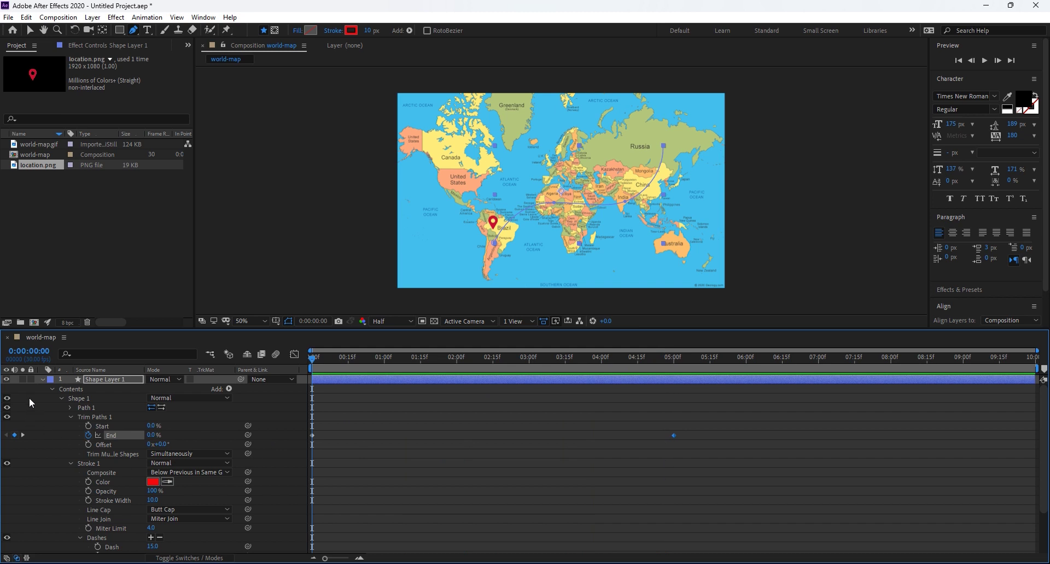
click(41, 378)
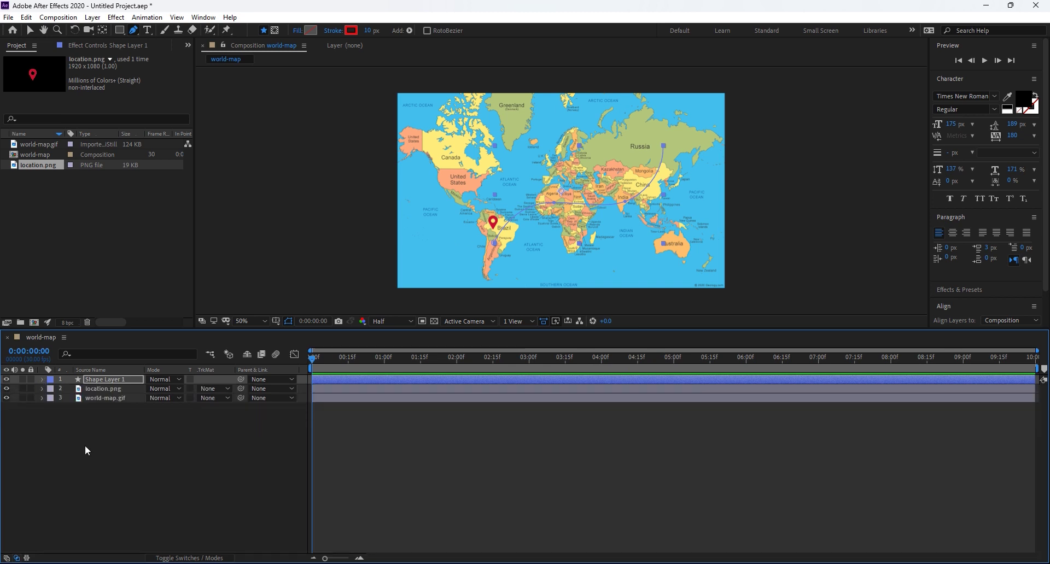
- Move the location.png layer above Shape Layer 1 and preview the route with the pin
click(124, 389)
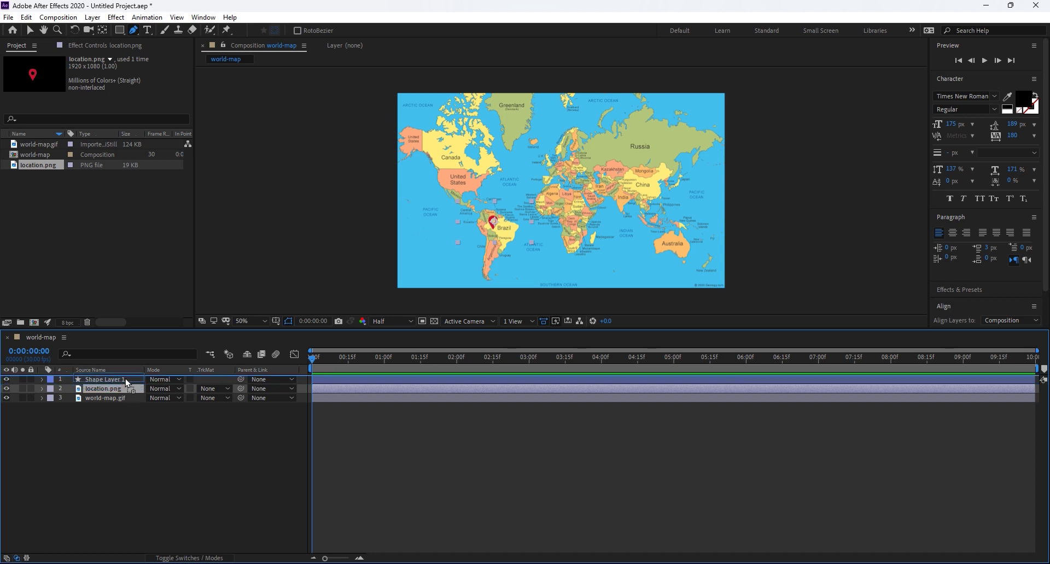
drag(125, 389, 125, 378)
mouse_move(314, 354)
mouse_down()
mouse_move(334, 355)
mouse_move(363, 379)
mouse_up()
key(space)
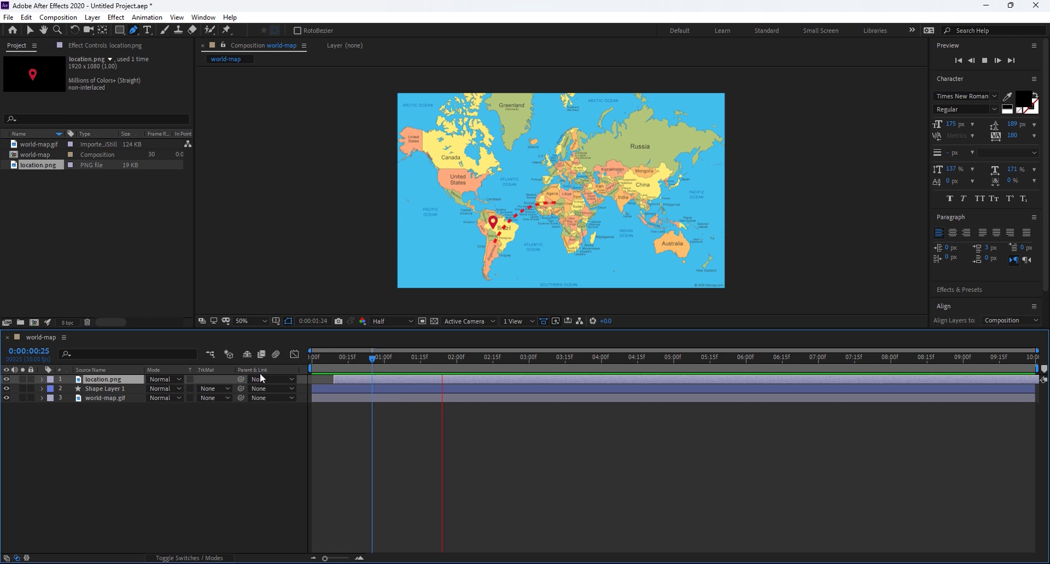
key(g)
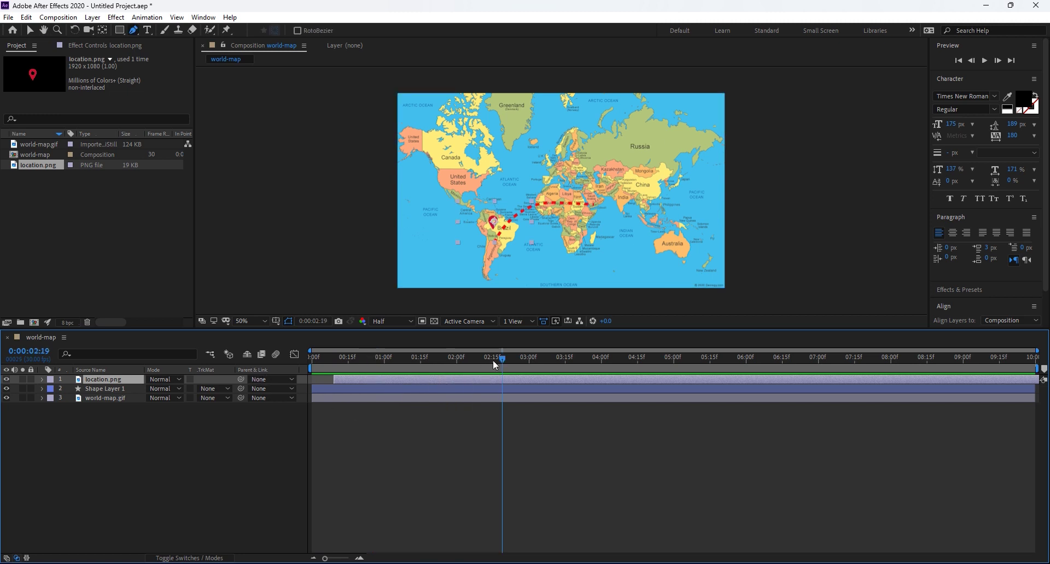
drag(498, 358, 457, 364)
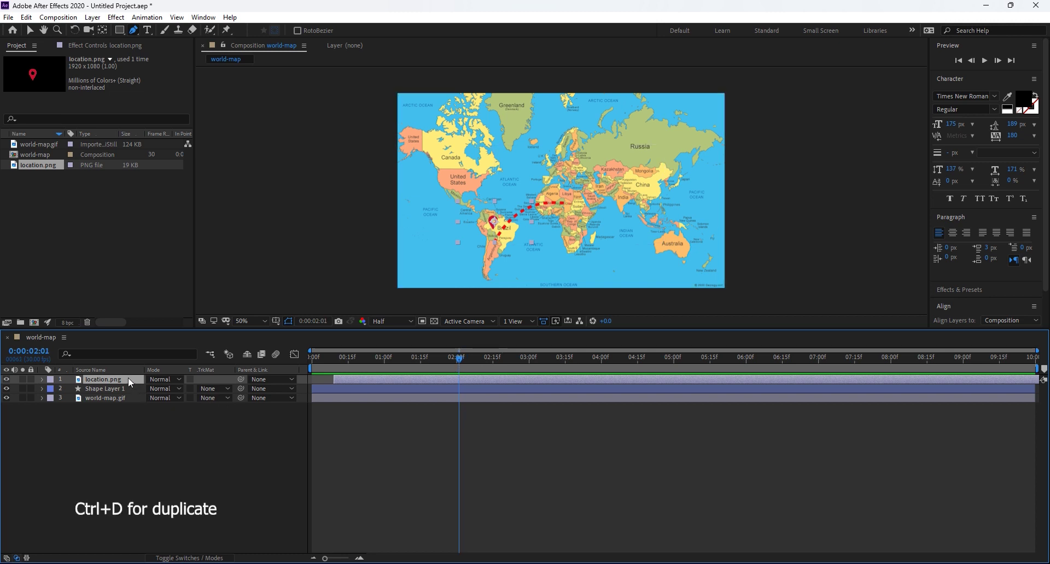
- Duplicate the pin layer and make the copy start at about 2:00
key(ctrl+d)
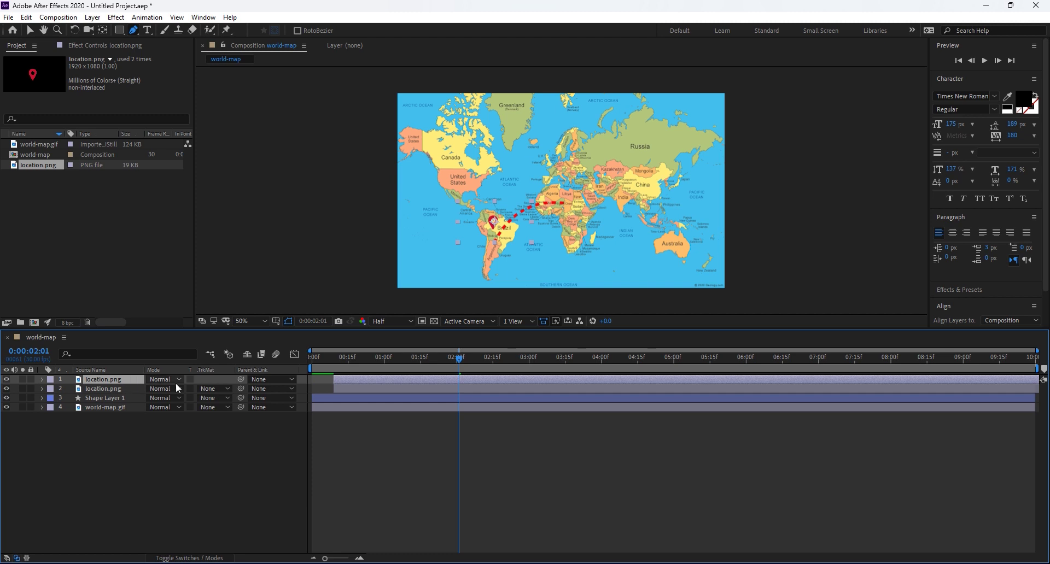
drag(366, 379, 479, 379)
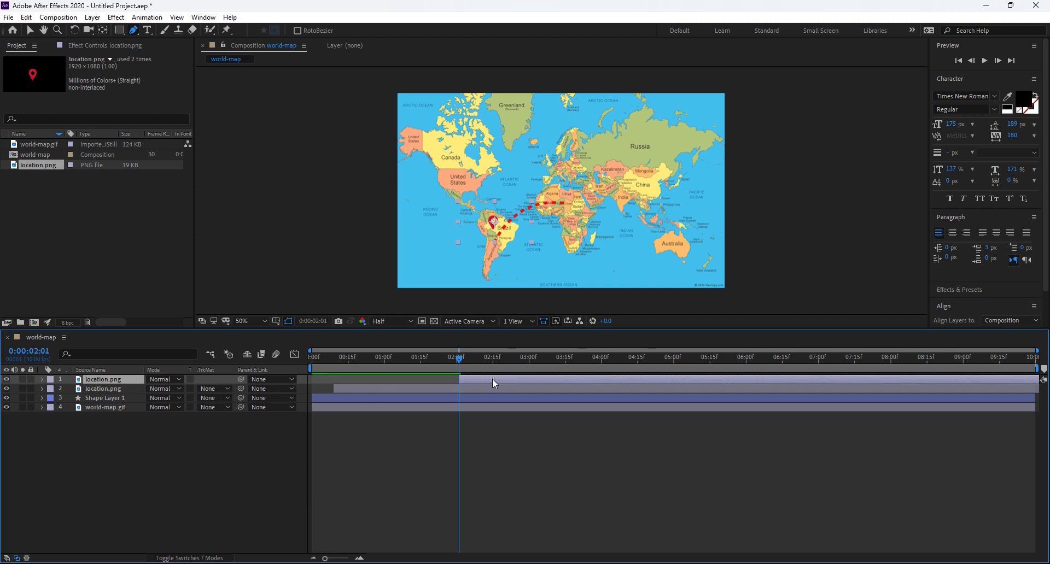
key(Page_Down)
key(Page_Down)
- Move the copied pin over North Africa at position 576, 359
click(502, 213)
click(494, 221)
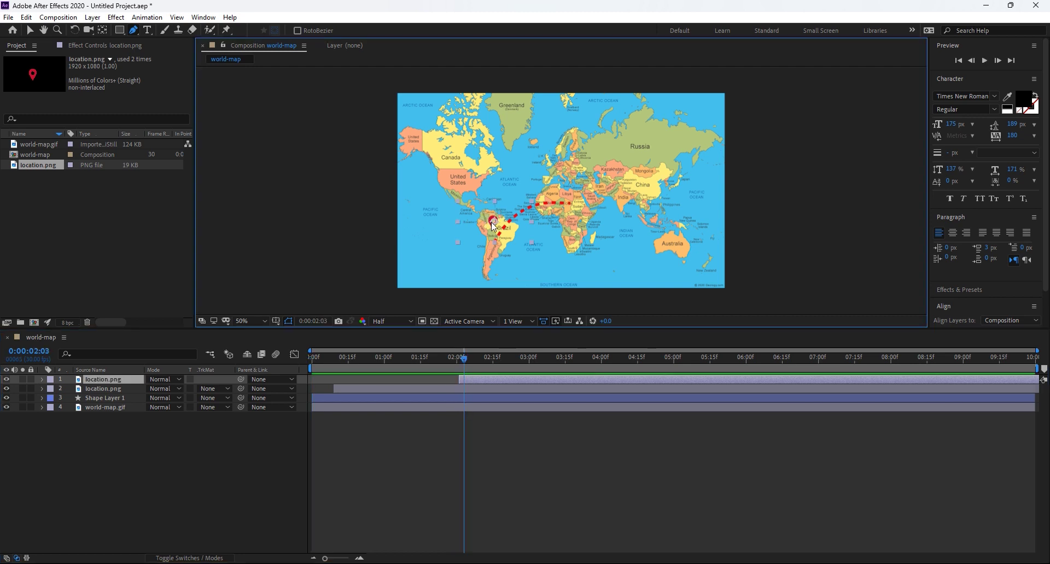
click(31, 31)
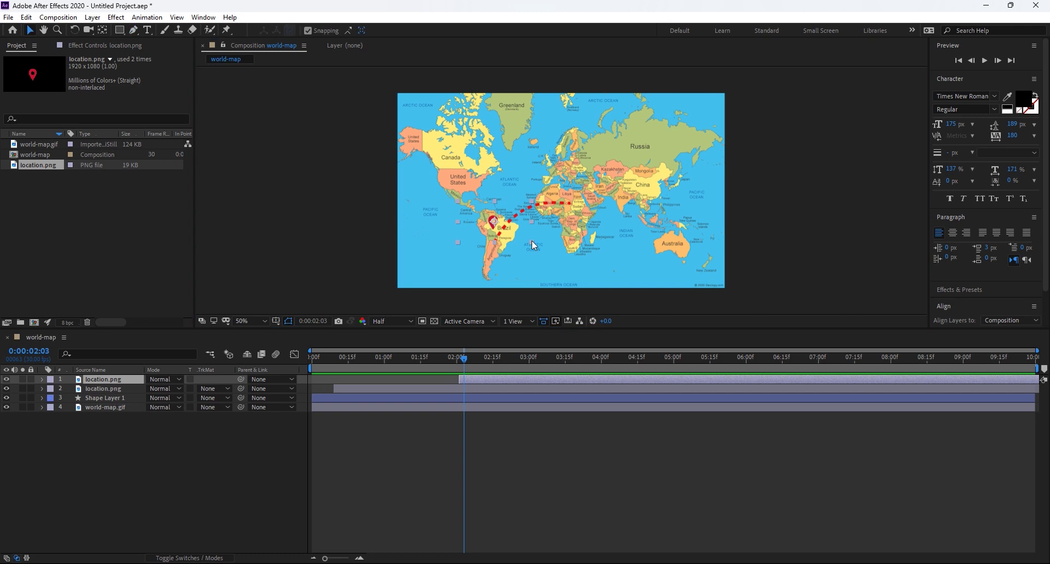
drag(491, 227, 542, 202)
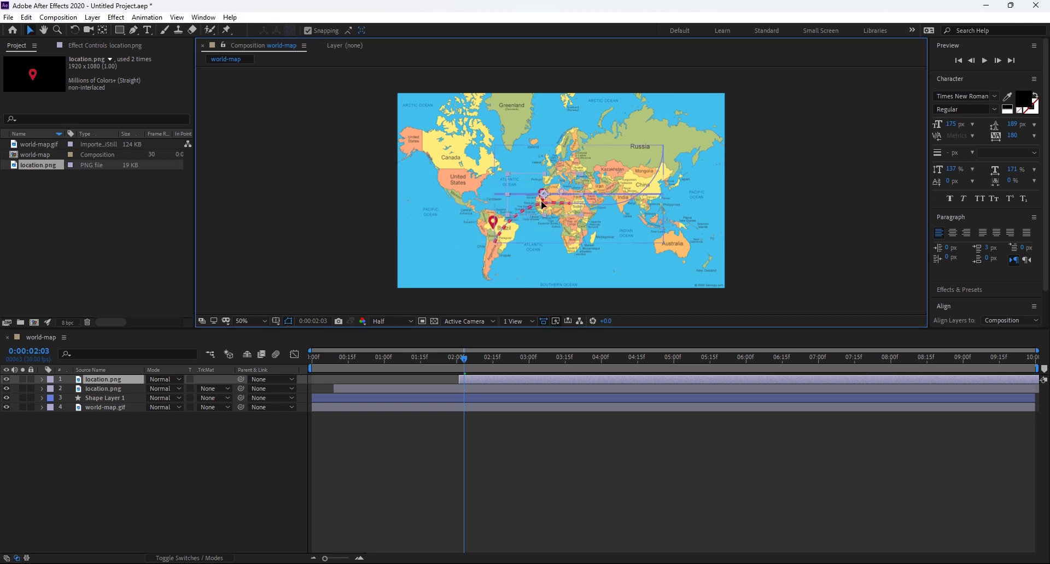
click(525, 300)
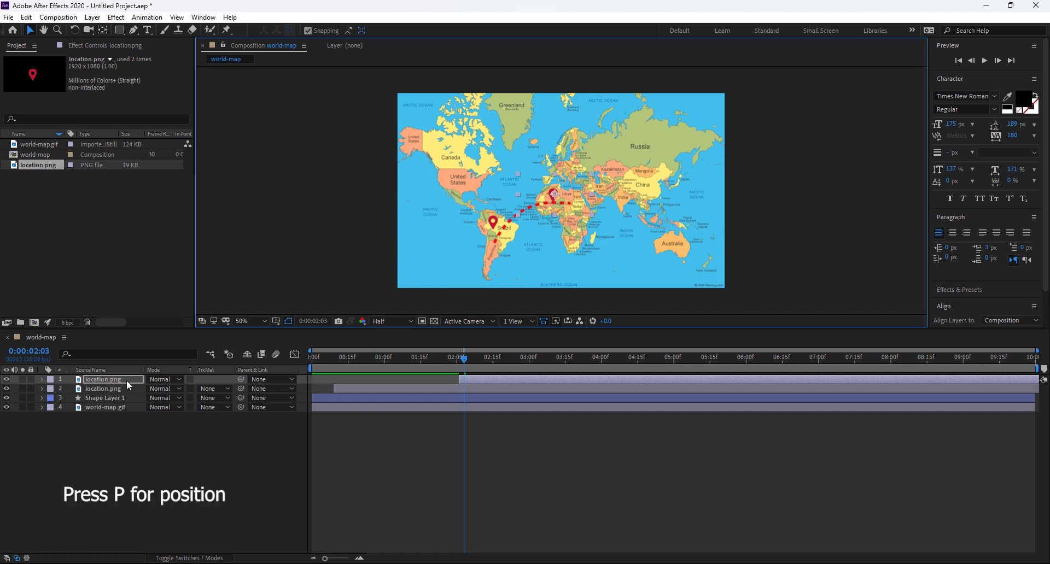
key(p)
drag(169, 390, 176, 380)
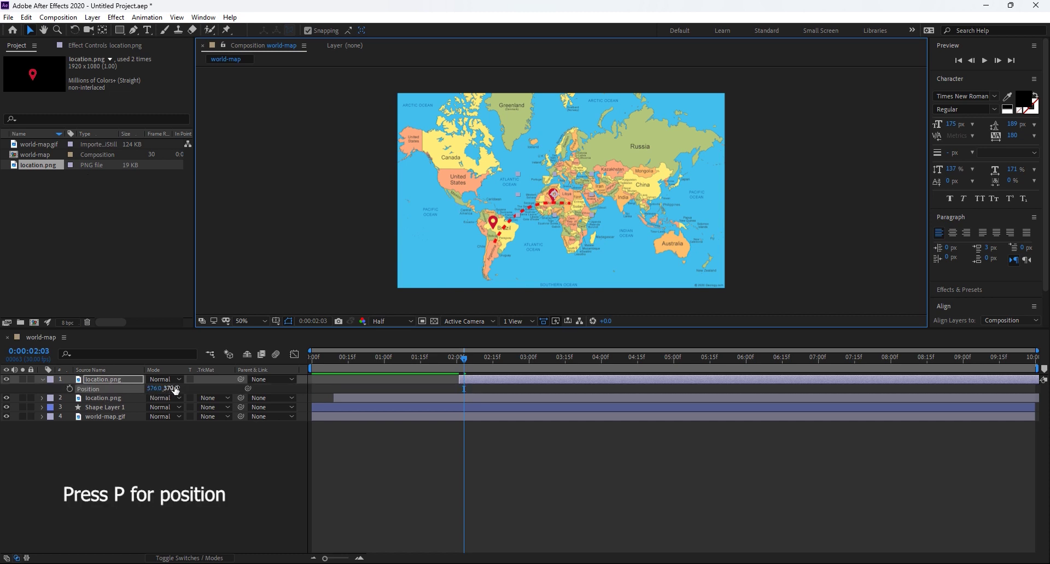
click(162, 477)
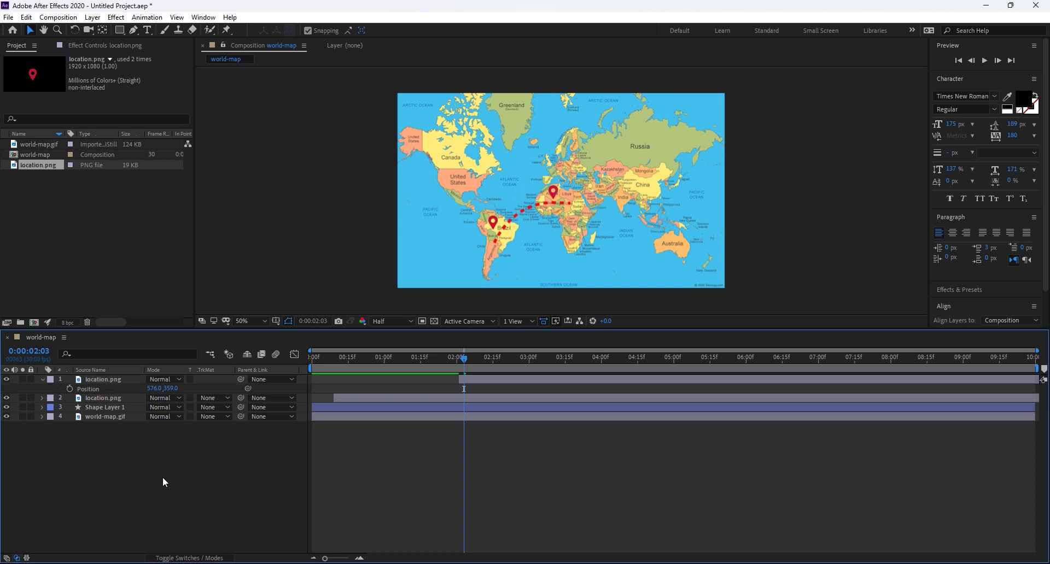
- Scrub the timeline to check the route reaching the North Africa pin
click(461, 361)
drag(461, 363, 559, 364)
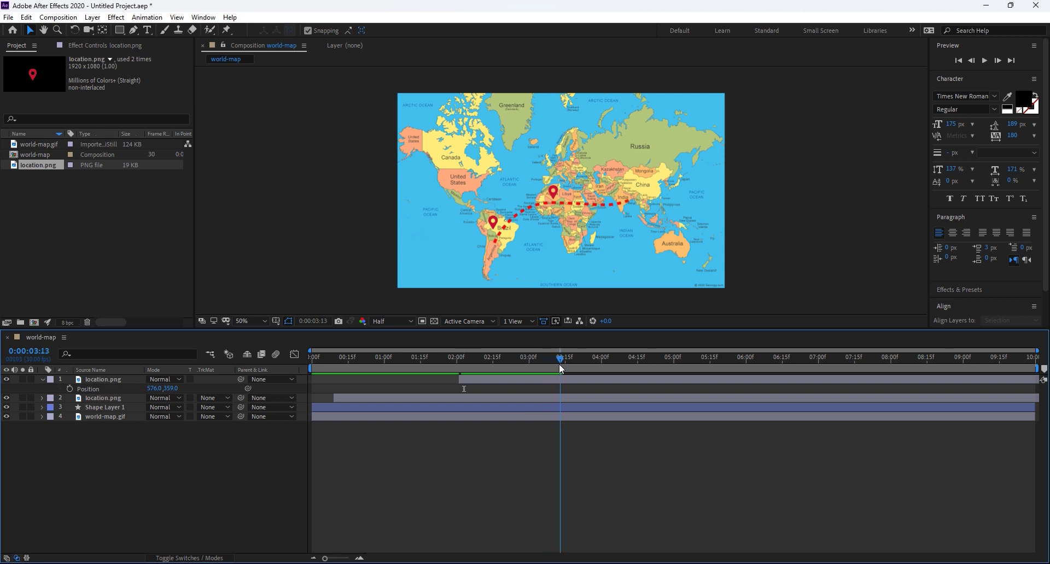
click(42, 379)
click(129, 381)
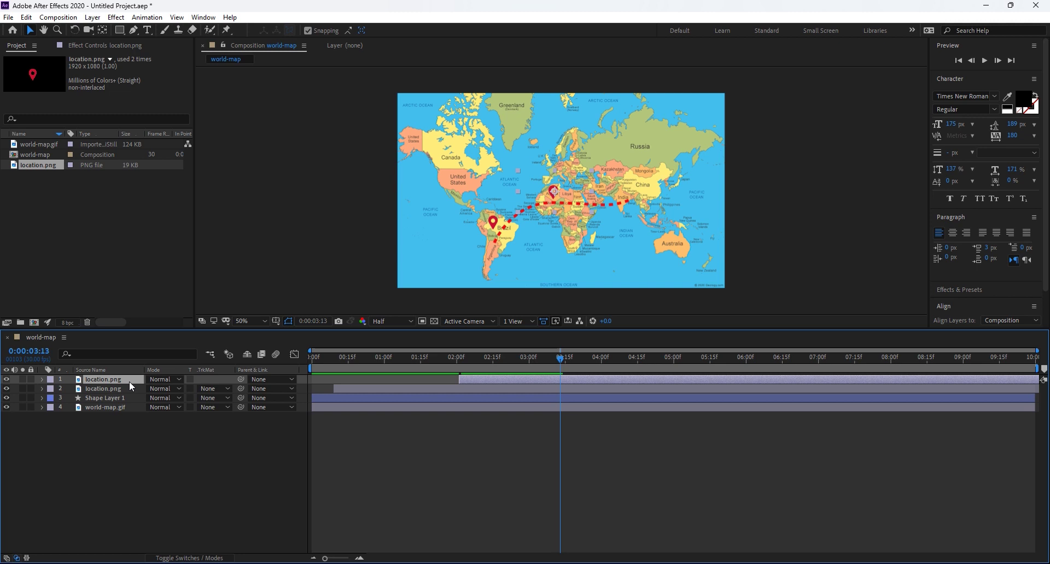
- Duplicate the pin, place it over India at 830, 346, starting at 3:13
key(ctrl+d)
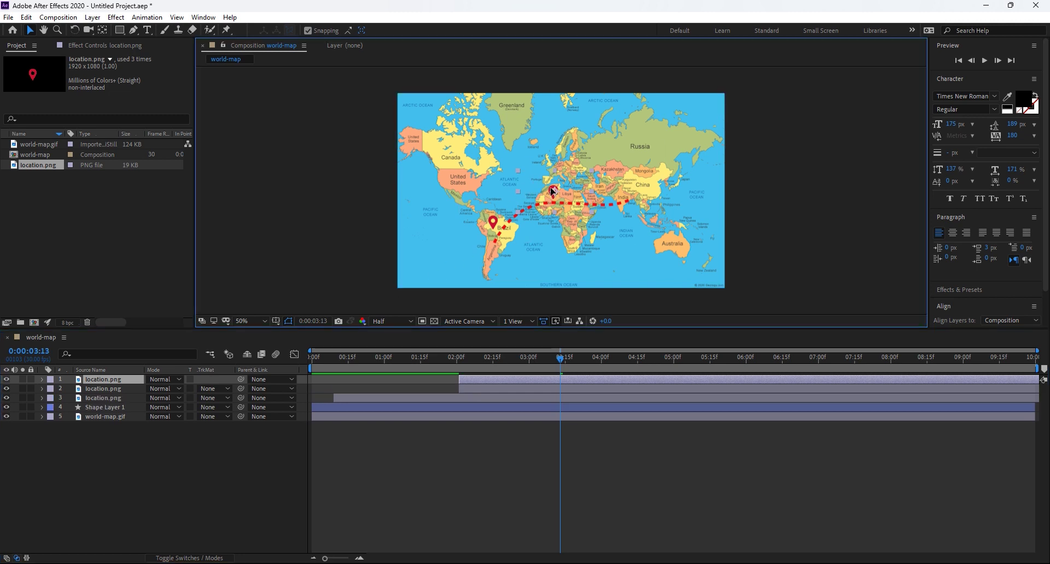
drag(554, 192, 618, 194)
click(333, 307)
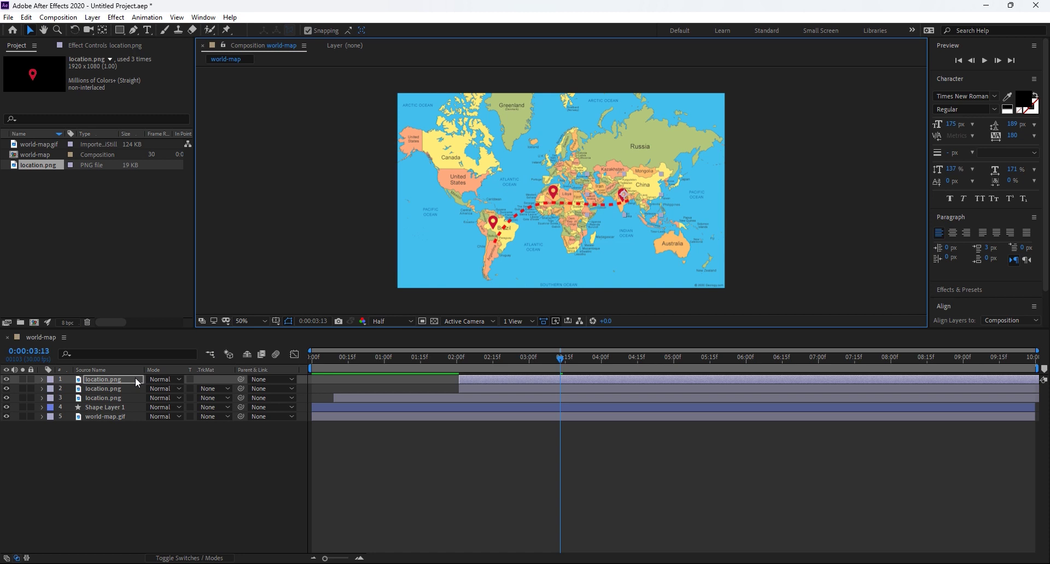
key(p)
drag(170, 383, 171, 375)
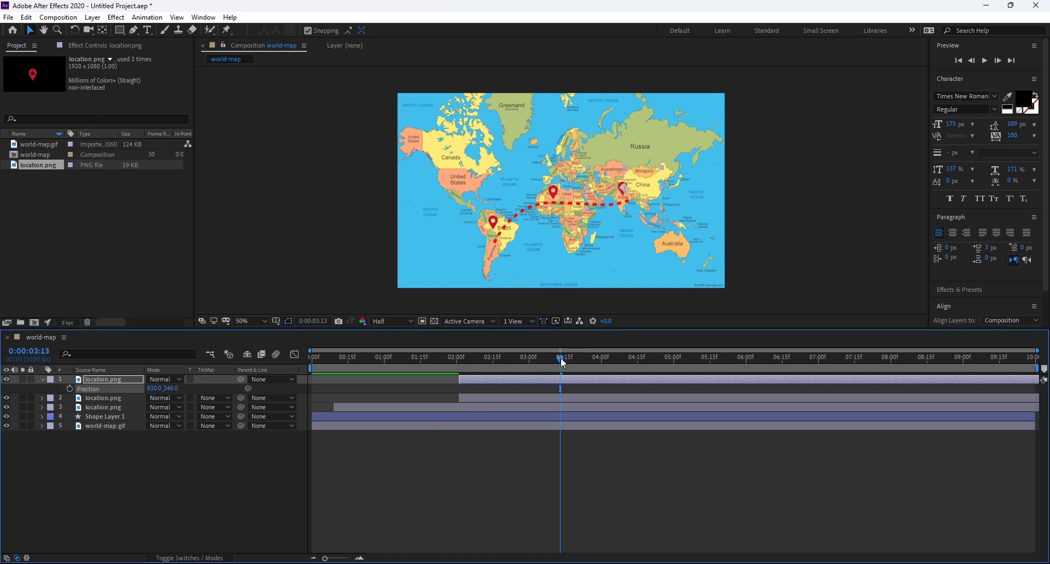
drag(484, 379, 583, 378)
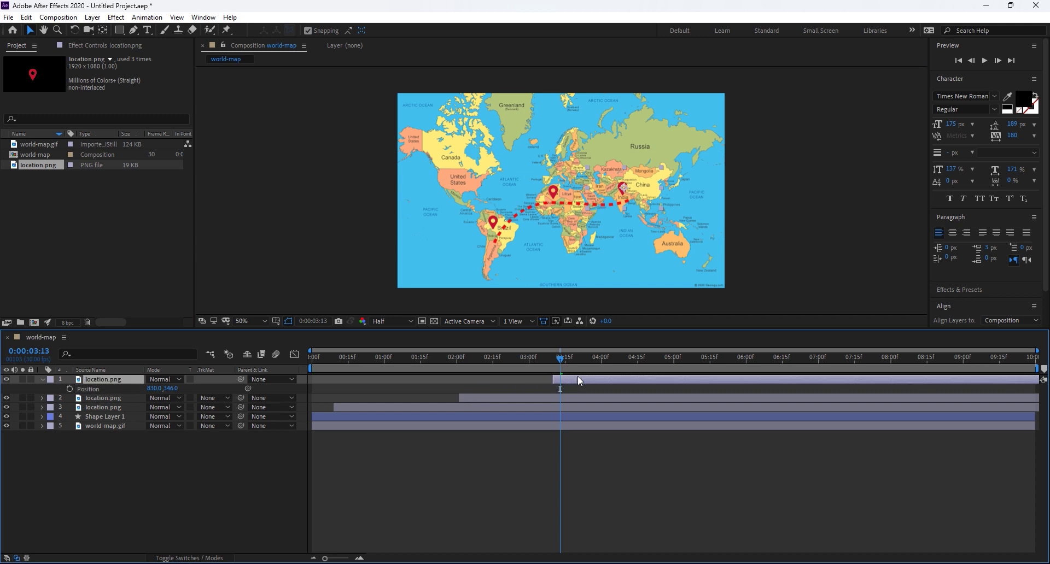
- Scrub forward to 4:05 as the route continues past India
click(567, 360)
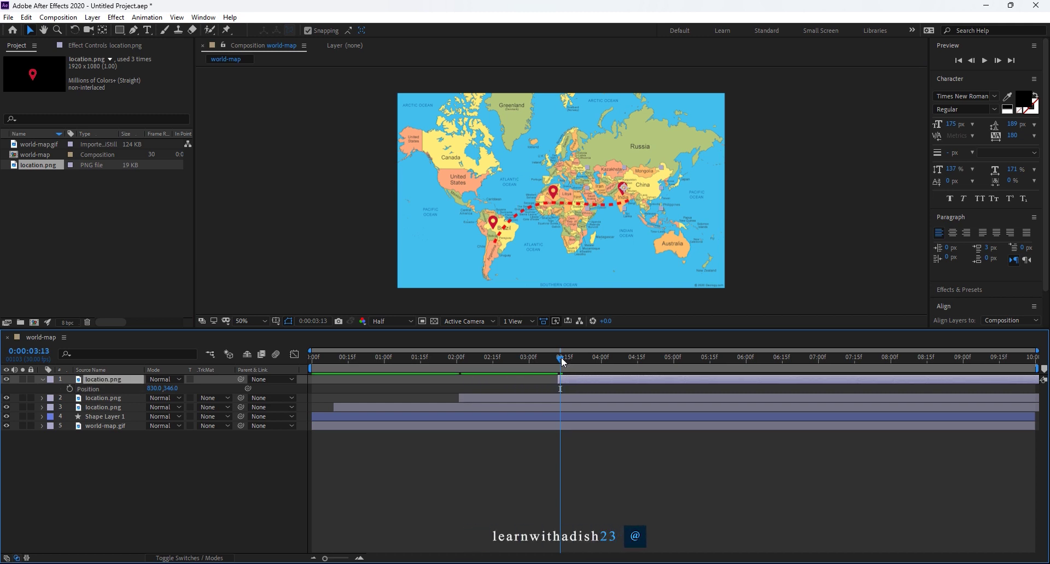
drag(567, 360, 579, 361)
drag(593, 362, 614, 362)
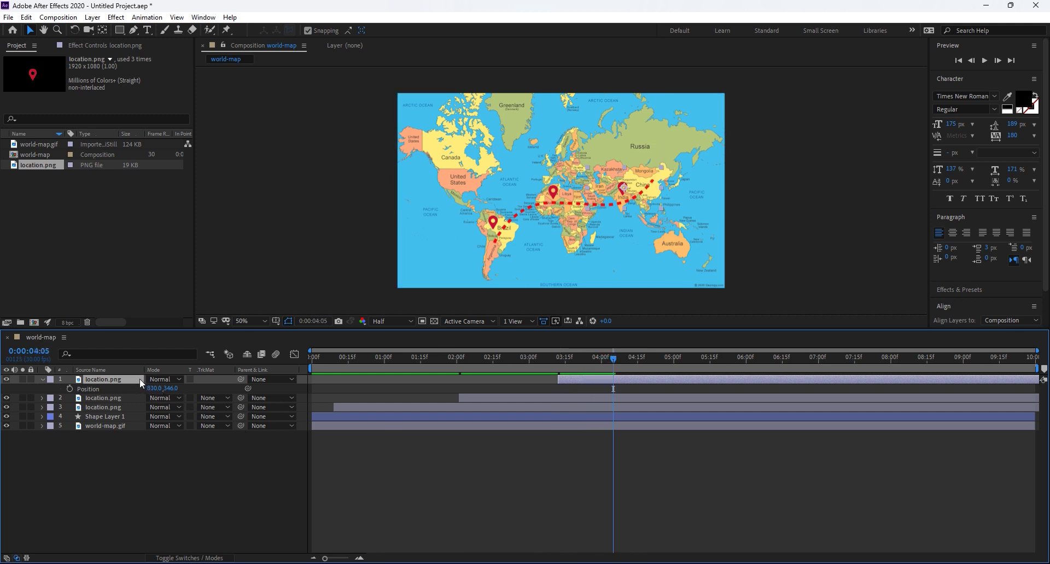
- Duplicate the India pin, start it at 4:05 and place it over China at 906, 298
key(ctrl+d)
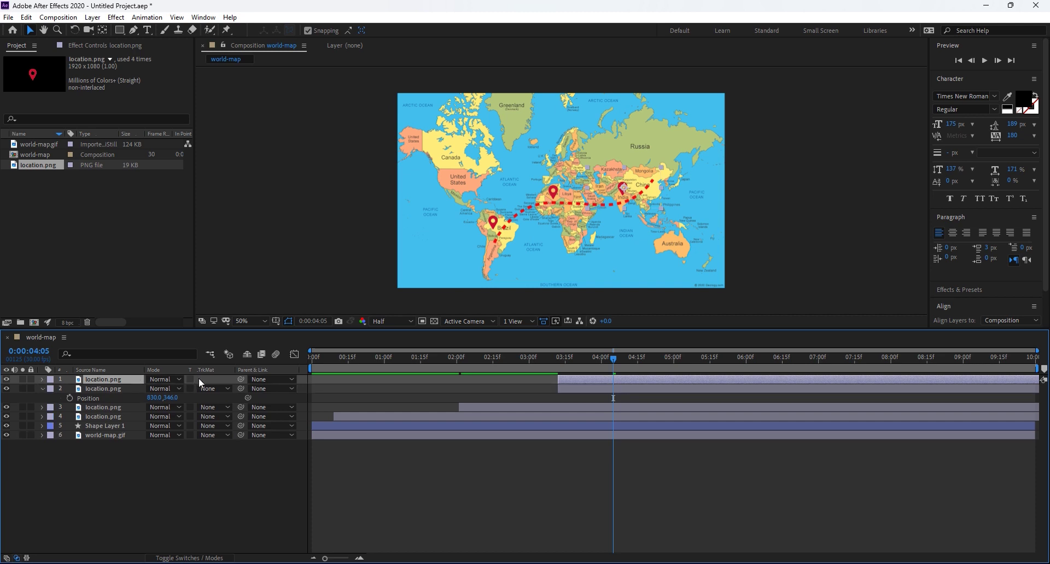
drag(579, 377, 617, 381)
click(620, 191)
drag(620, 191, 638, 188)
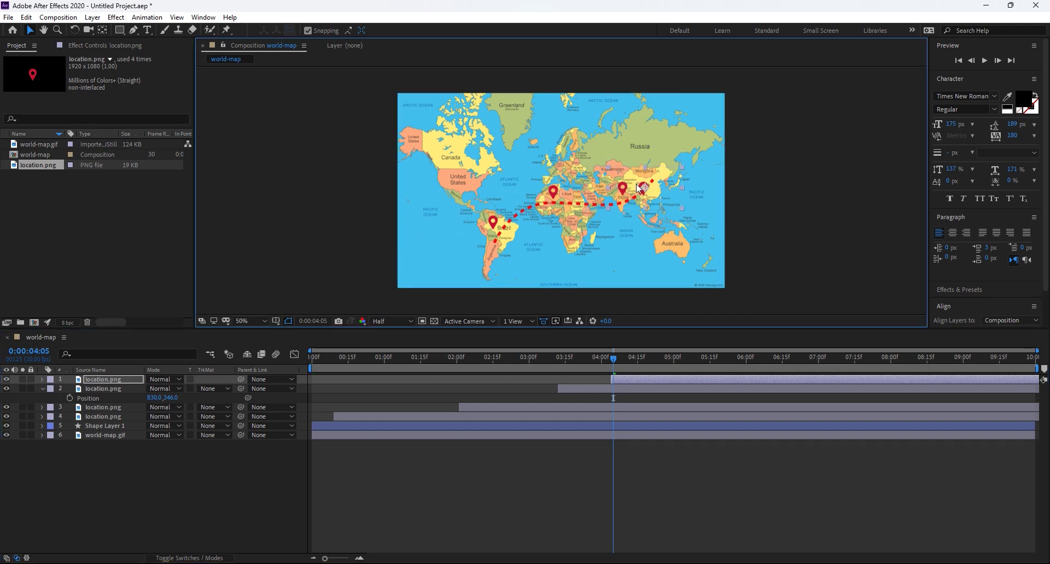
key(p)
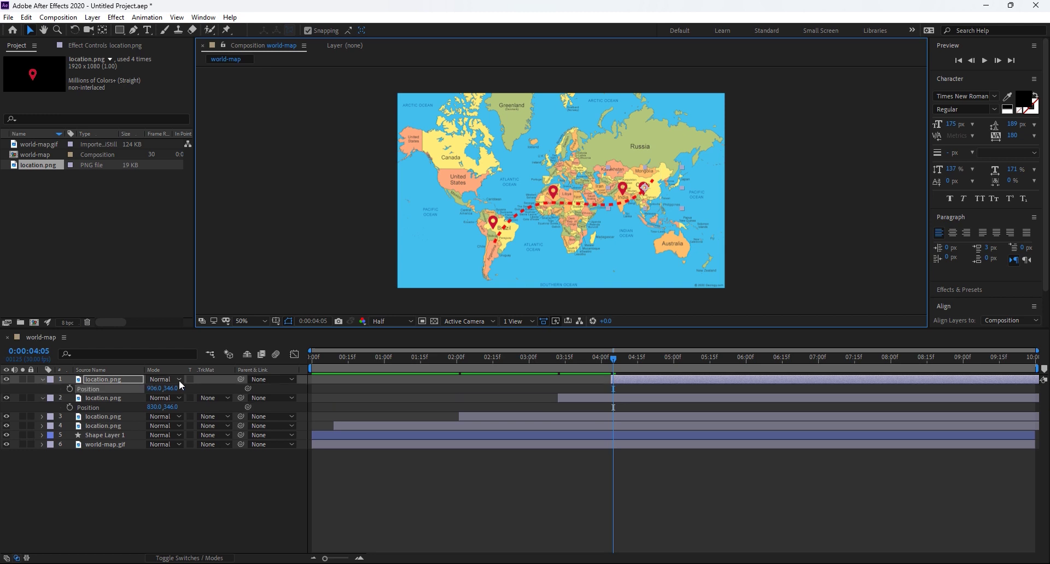
drag(172, 389, 172, 359)
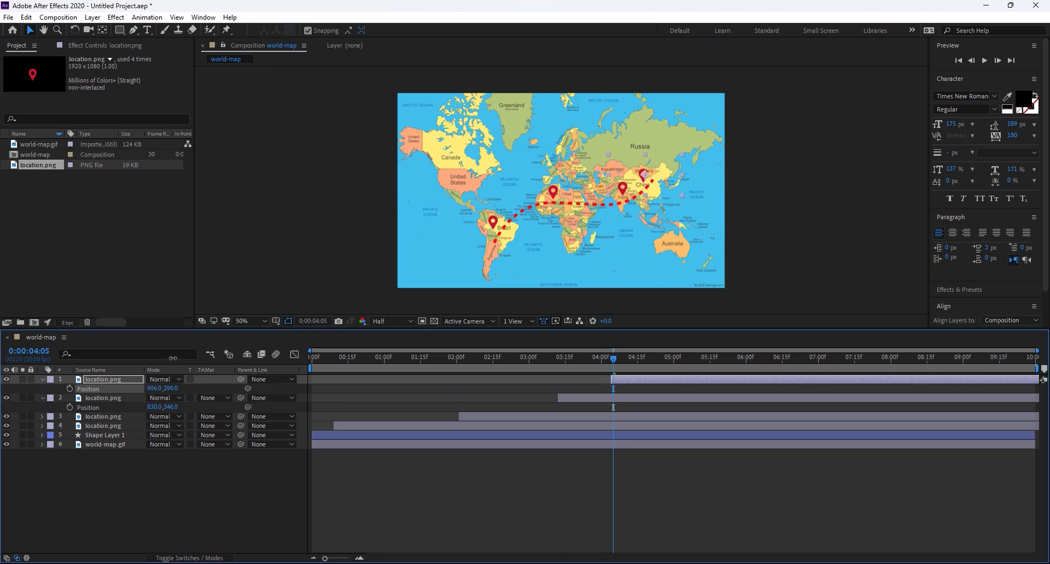
click(633, 358)
mouse_move(638, 364)
mouse_down()
mouse_move(678, 367)
mouse_move(669, 364)
mouse_up()
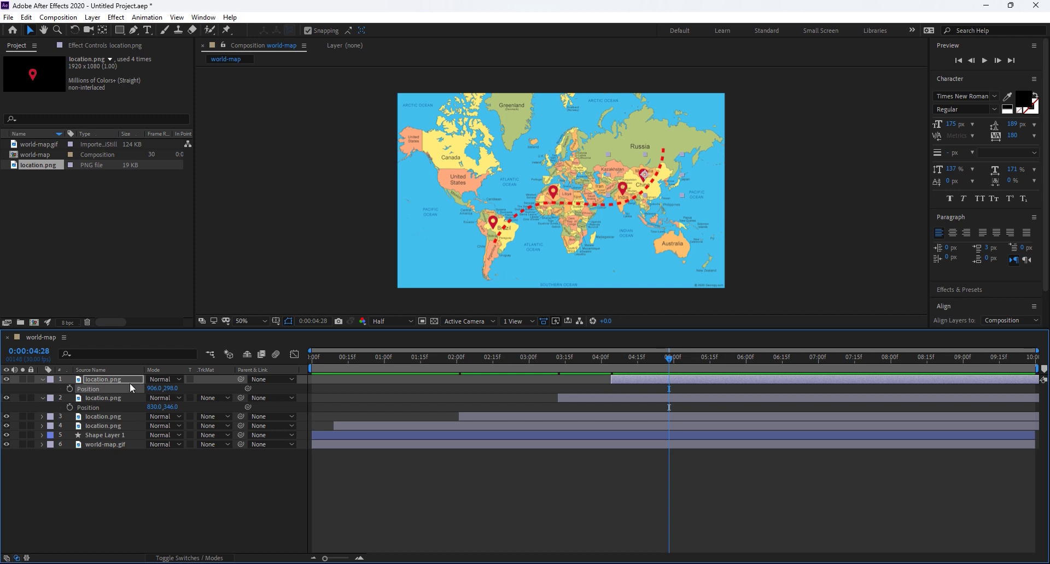
- Duplicate the China pin, start it at 4:28 and place it in Russia at 944, 352
key(Return)
key(ctrl+d)
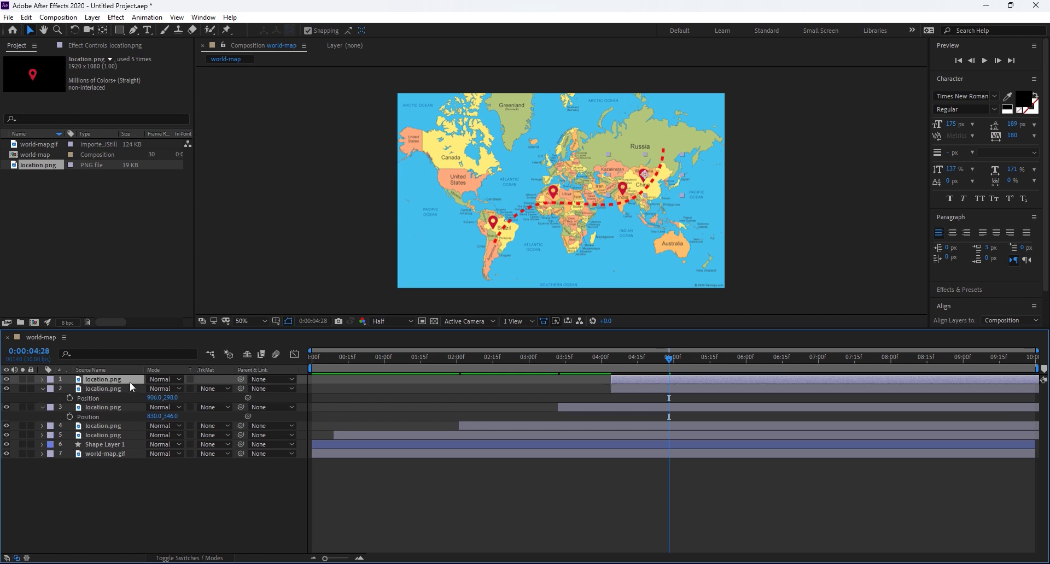
drag(628, 381, 686, 381)
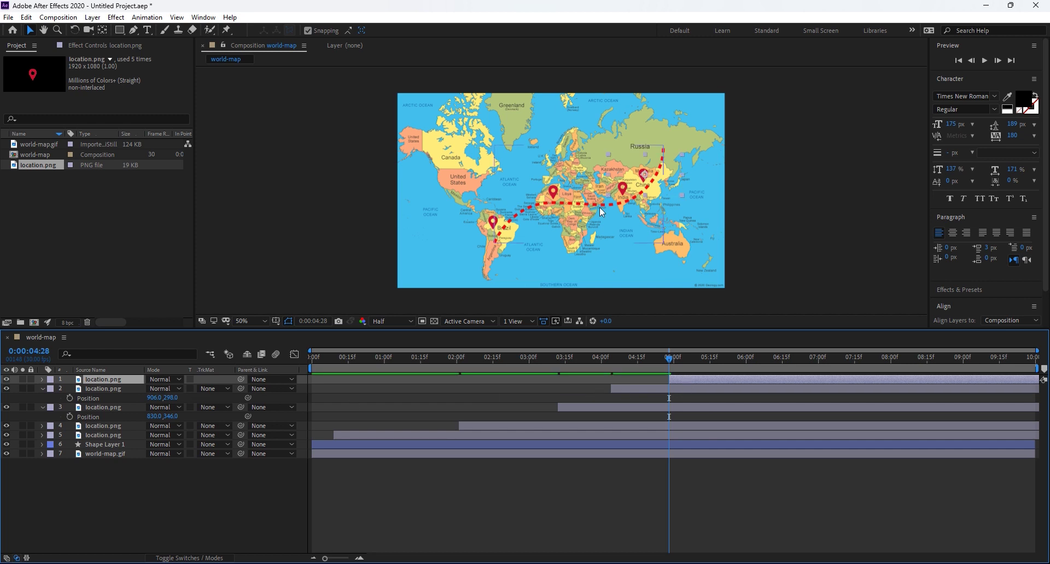
click(643, 170)
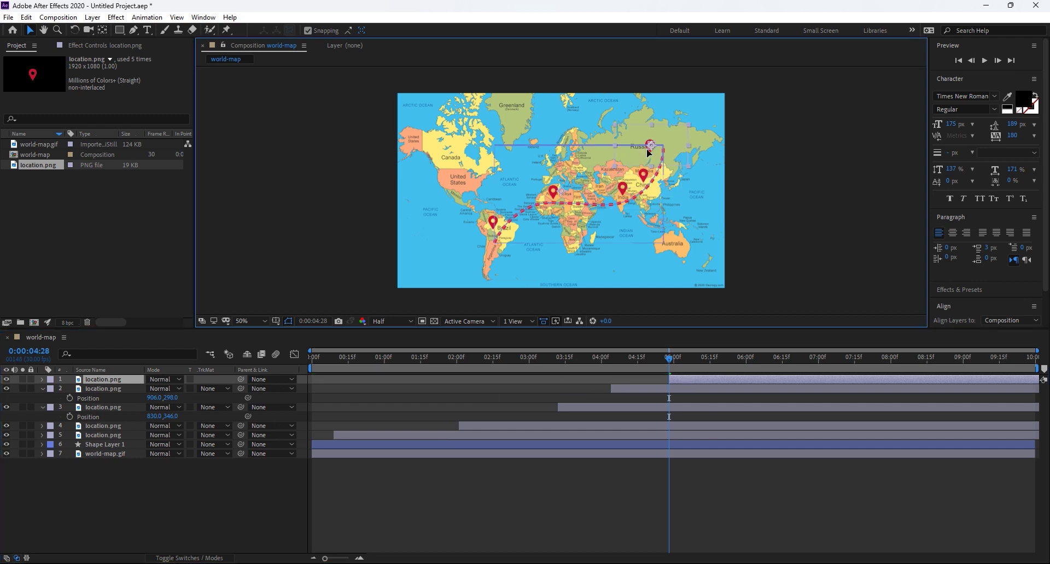
drag(643, 170, 647, 149)
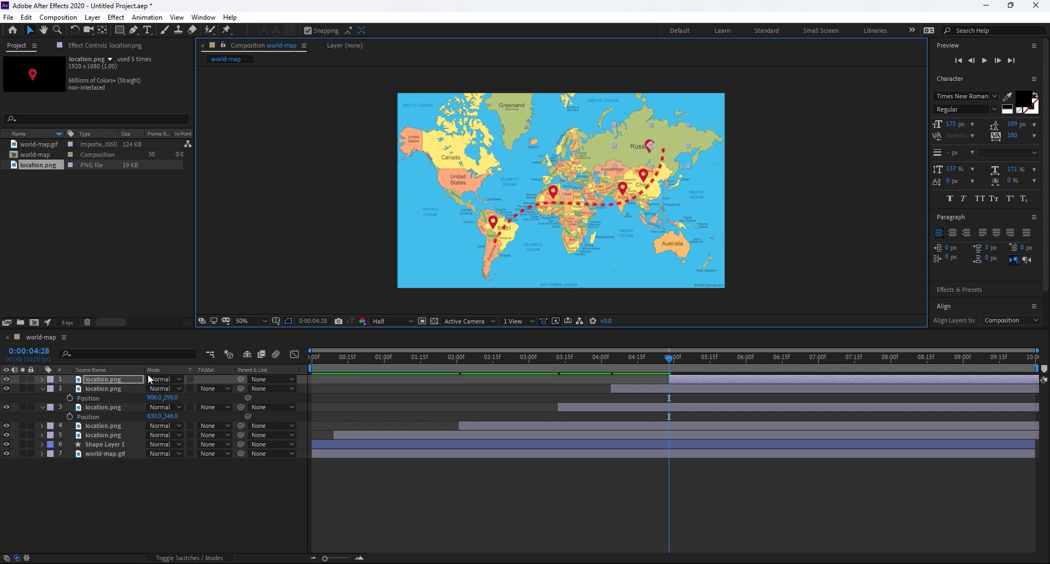
key(p)
mouse_move(166, 388)
mouse_down()
mouse_move(174, 367)
mouse_move(165, 385)
mouse_move(154, 382)
mouse_up()
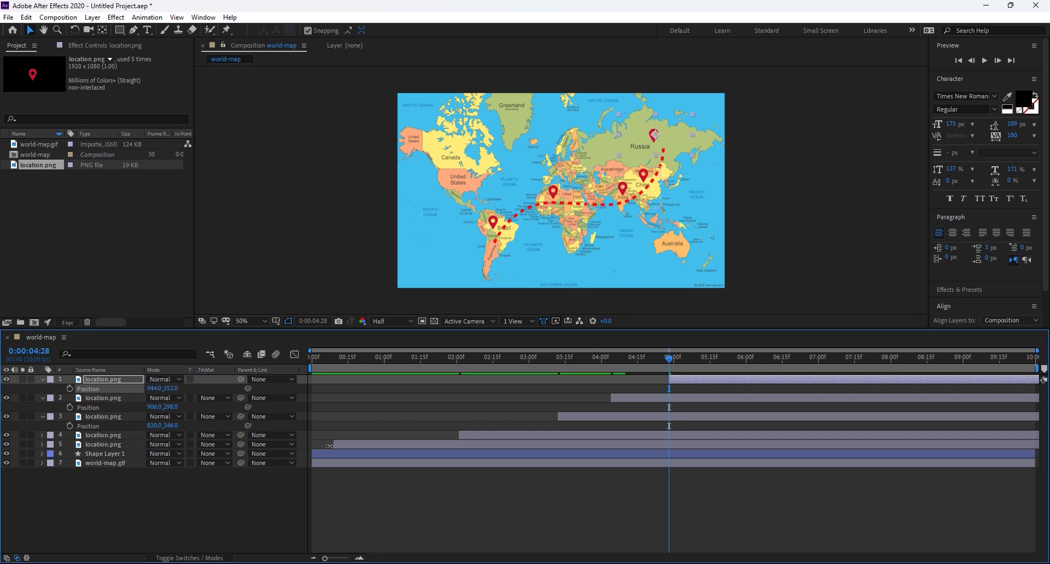
- Return to the start and preview the full route-and-pins animation
drag(664, 359, 296, 457)
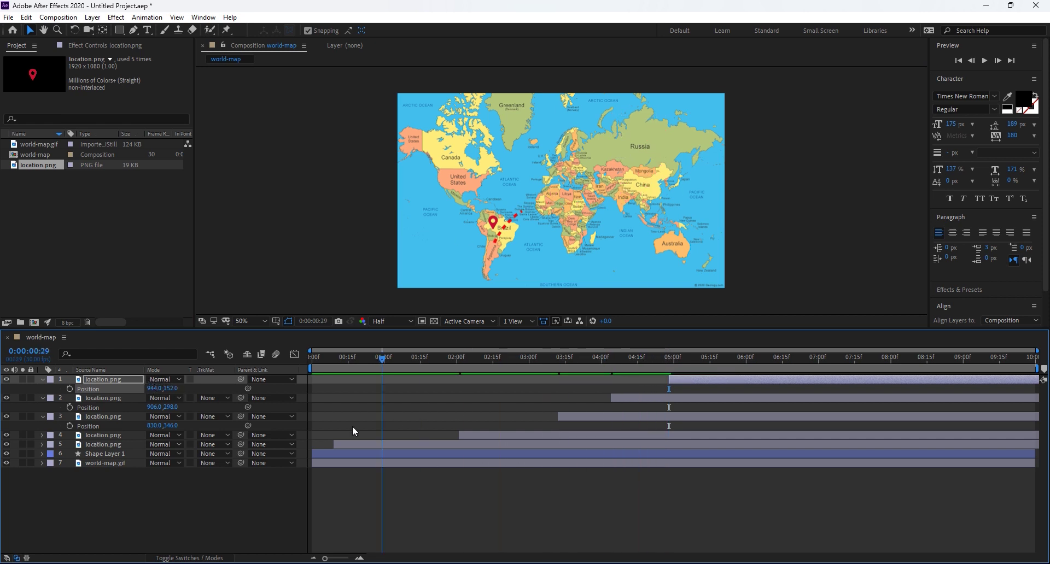
click(252, 526)
key(space)
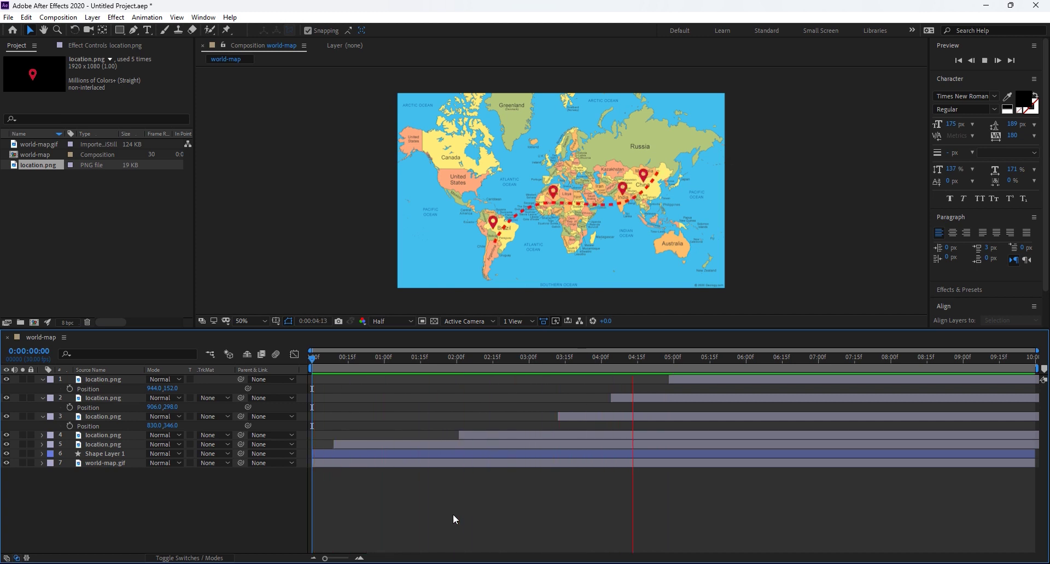
- End the work area at 0:00:06:00, just after the fifth pin appears
key(space)
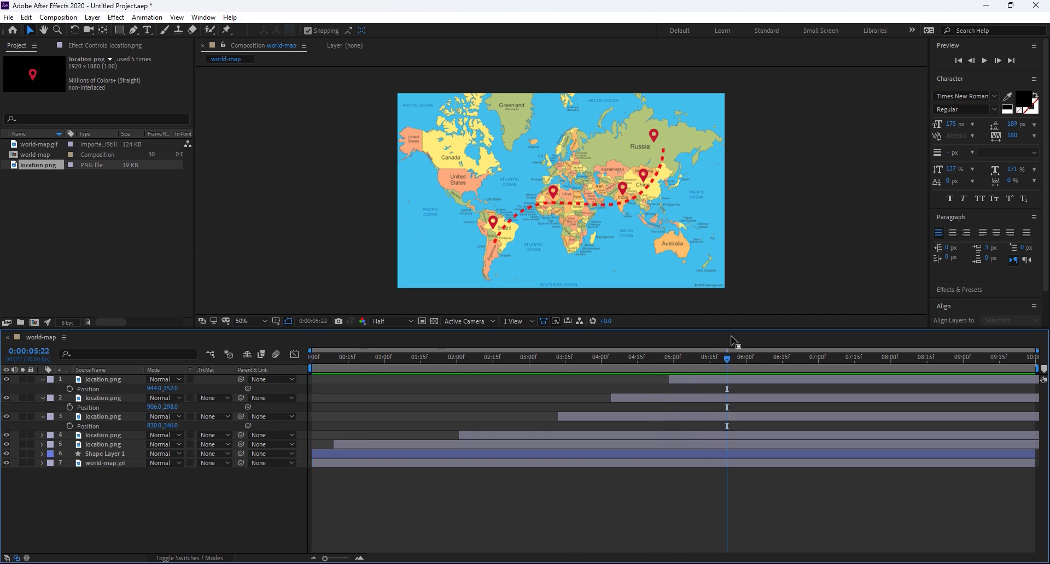
drag(729, 355, 747, 375)
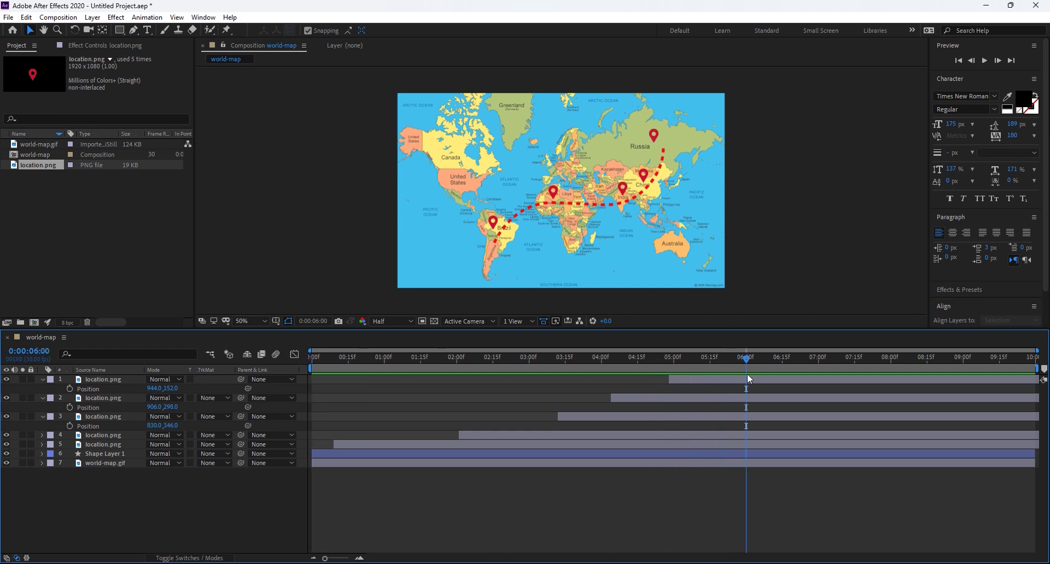
key(n)
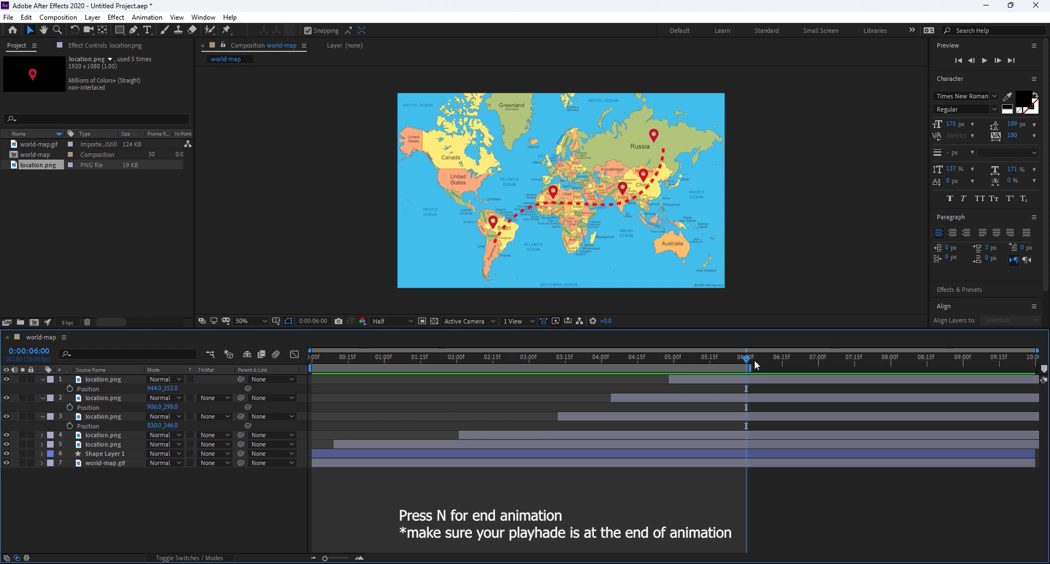
key(space)
key(space)
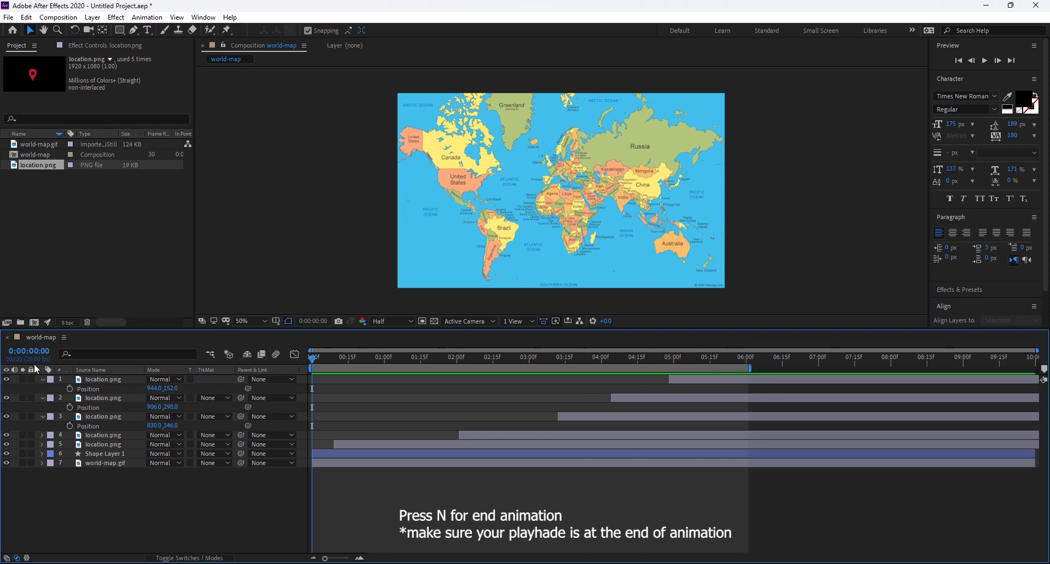
- Collapse the second and third pin layers' properties and preview the finished animation
click(42, 379)
click(42, 387)
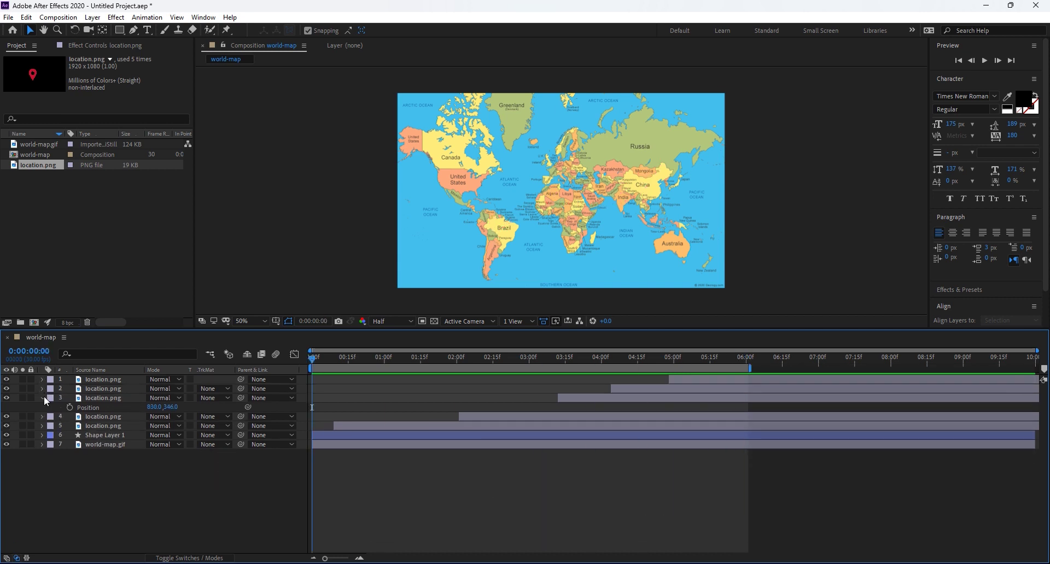
click(43, 398)
key(space)
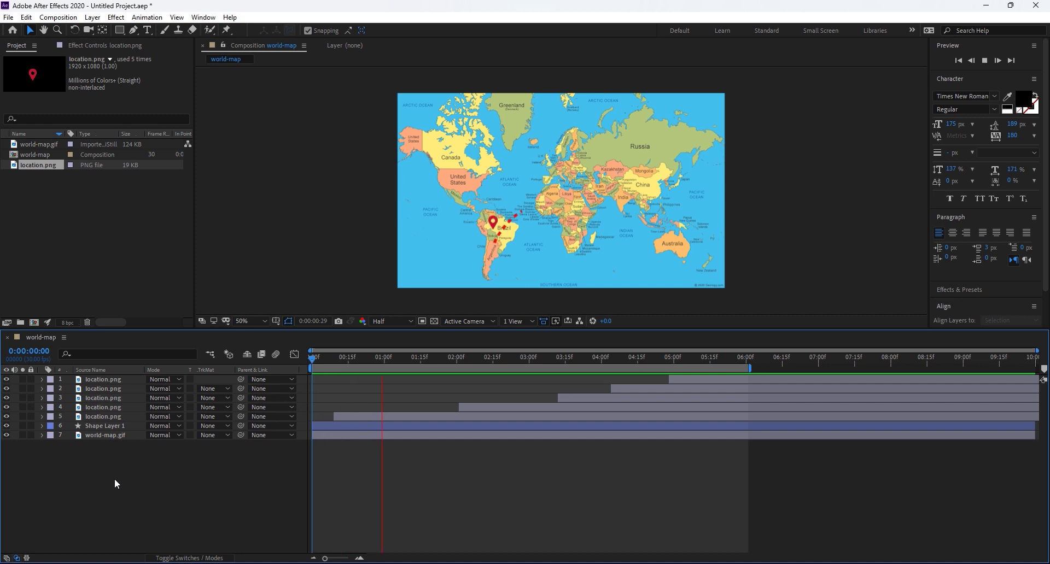